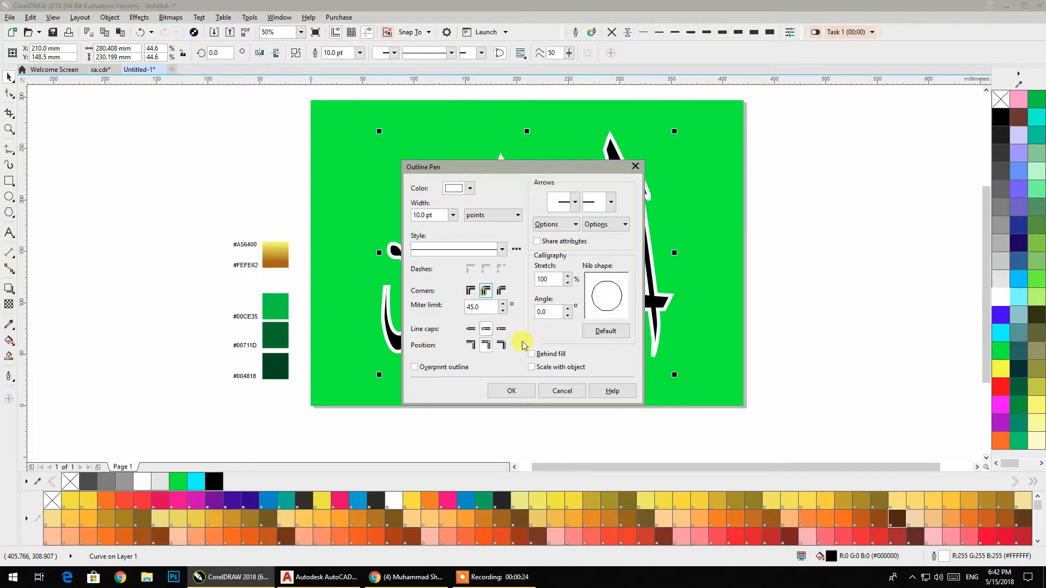
Set the calligraphy's white outline width to 24 pt, with the outline behind the fill, scaled with the object and overprinted
{"action": "left_click", "coordinate": [511, 390]}
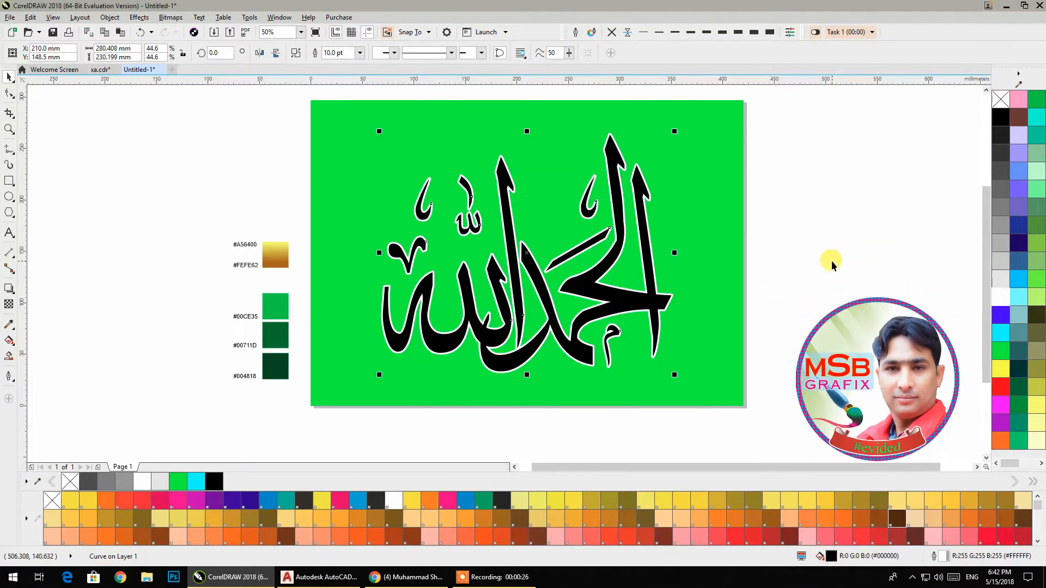
{"action": "left_click", "coordinate": [572, 32]}
{"action": "left_click", "coordinate": [448, 215]}
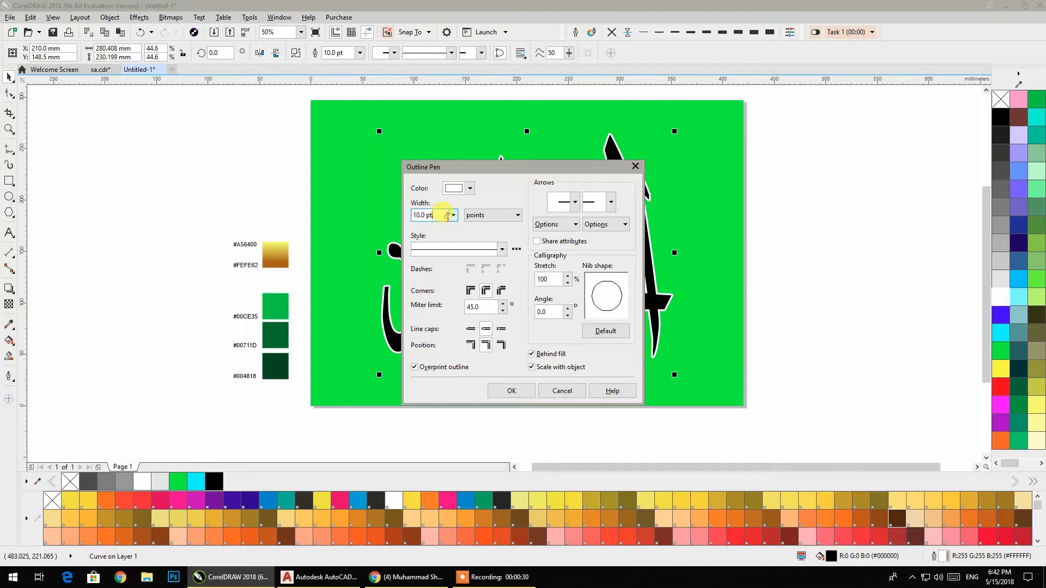
{"action": "left_click", "coordinate": [453, 215]}
{"action": "left_click", "coordinate": [420, 334]}
{"action": "left_click", "coordinate": [493, 392]}
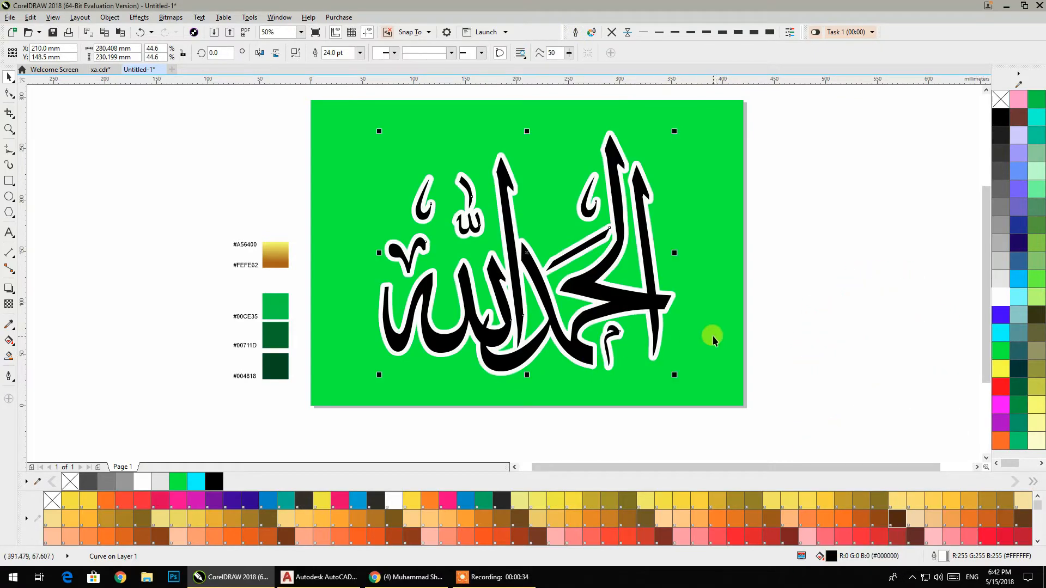
Convert the calligraphy's outline to a separate object and give it a solid blue #0000FF fill with no outline of its own
{"action": "left_click", "coordinate": [54, 20]}
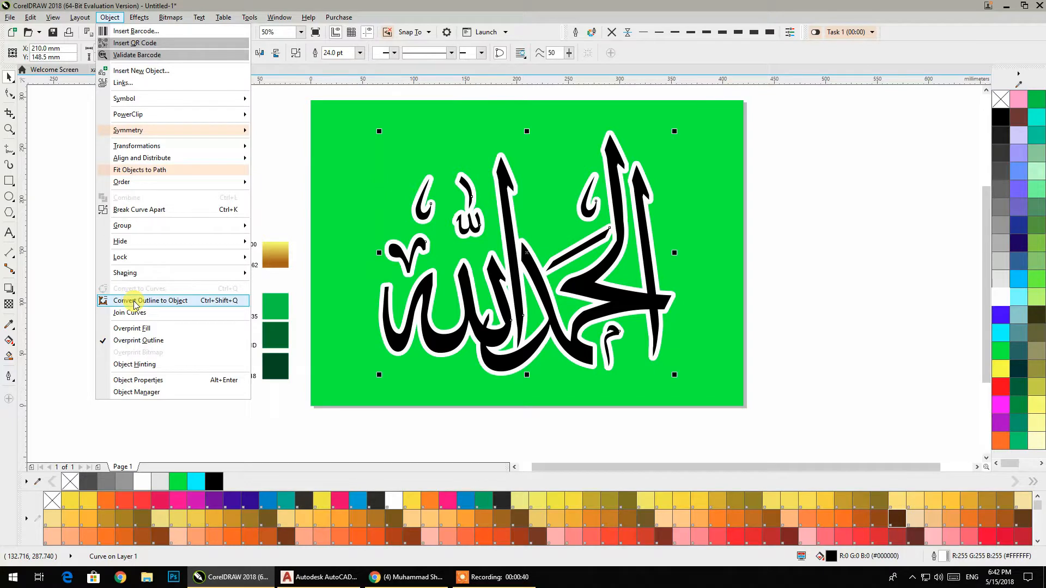
{"action": "left_click", "coordinate": [134, 301]}
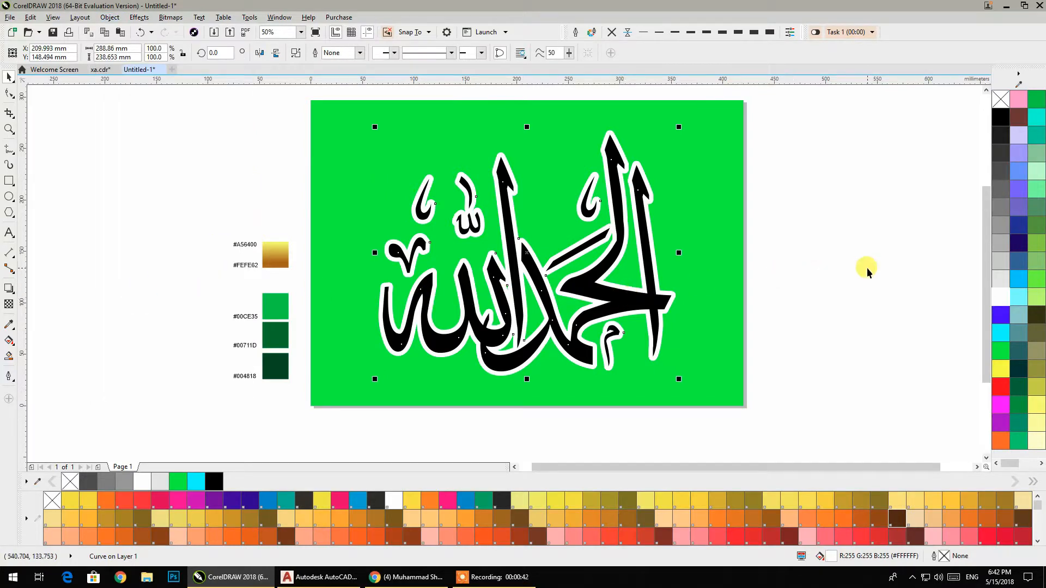
{"action": "right_click", "coordinate": [1002, 315]}
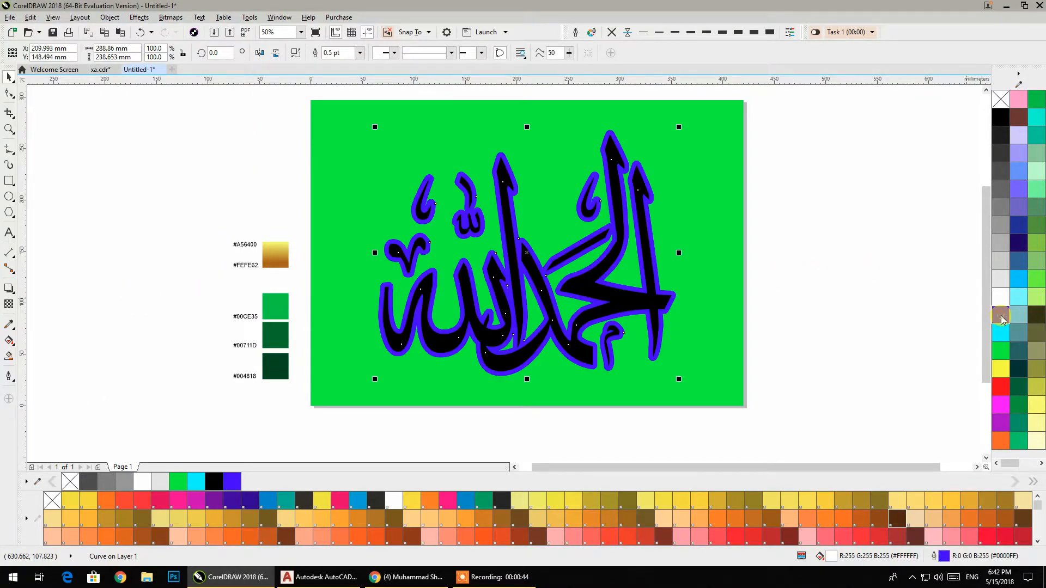
{"action": "left_click", "coordinate": [1001, 316]}
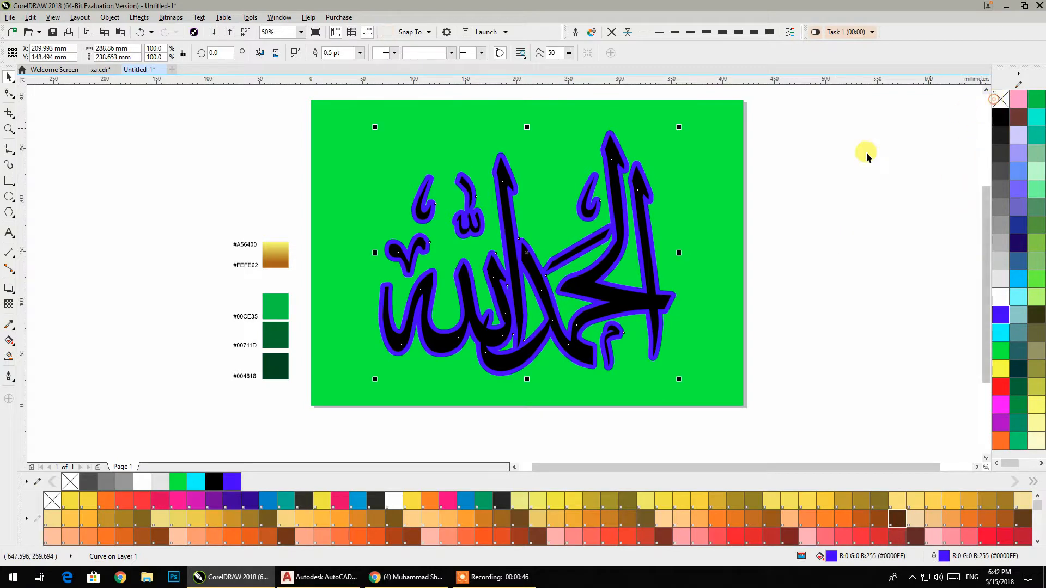
{"action": "left_click", "coordinate": [894, 303]}
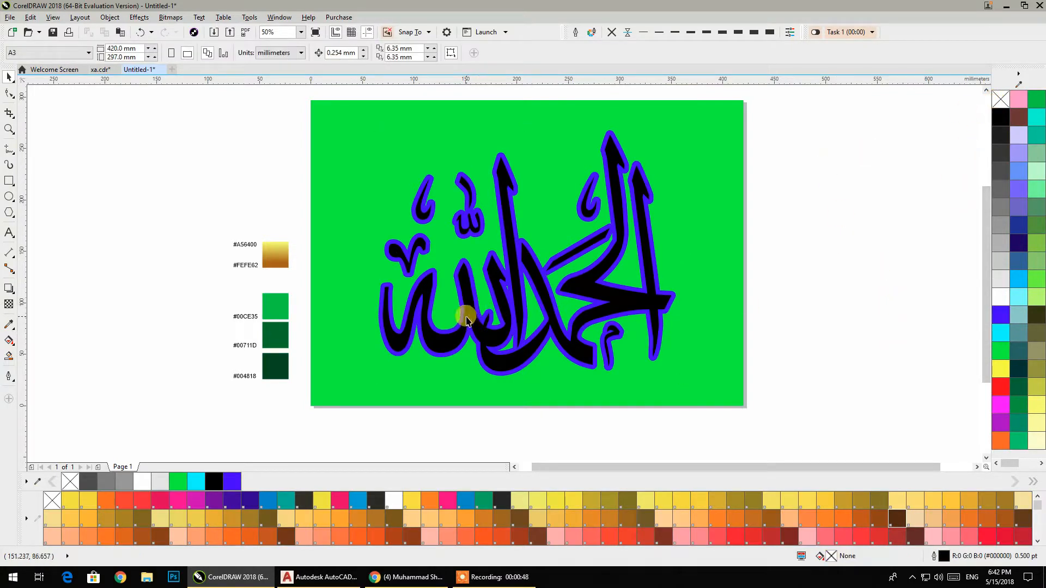
{"action": "left_click", "coordinate": [388, 351]}
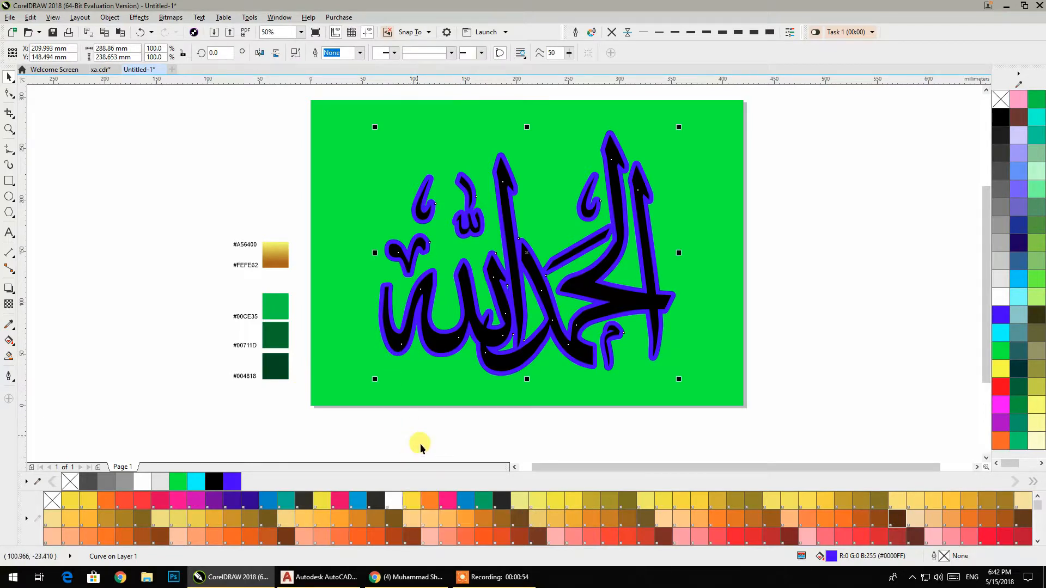
{"action": "left_click", "coordinate": [802, 420]}
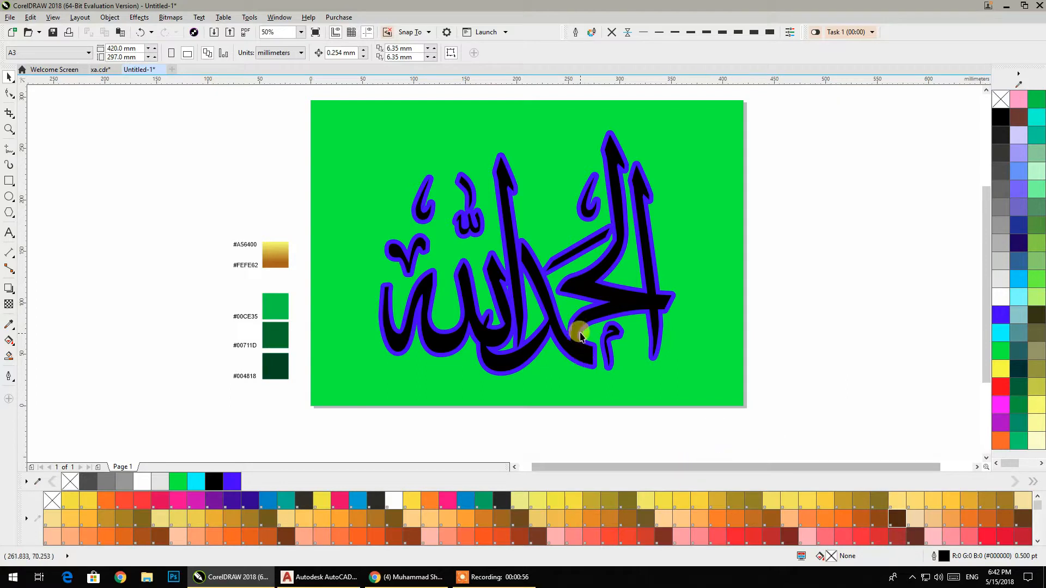
Apply a linear fountain fill to the black lettering, running vertically from its top edge to its bottom edge
{"action": "left_click", "coordinate": [612, 305]}
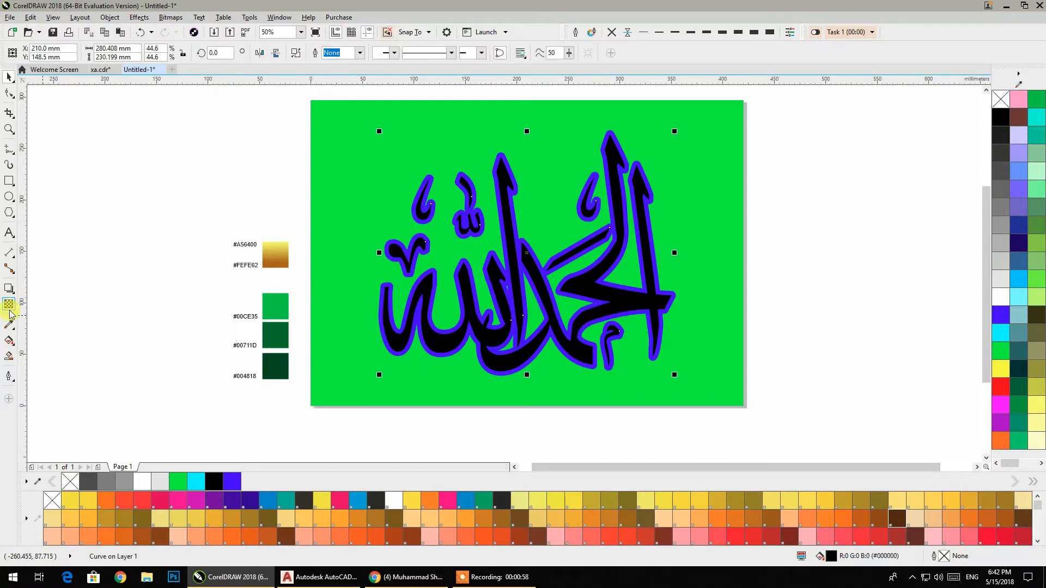
{"action": "left_click", "coordinate": [9, 341]}
{"action": "left_click_drag", "start_coordinate": [522, 141], "coordinate": [521, 387]}
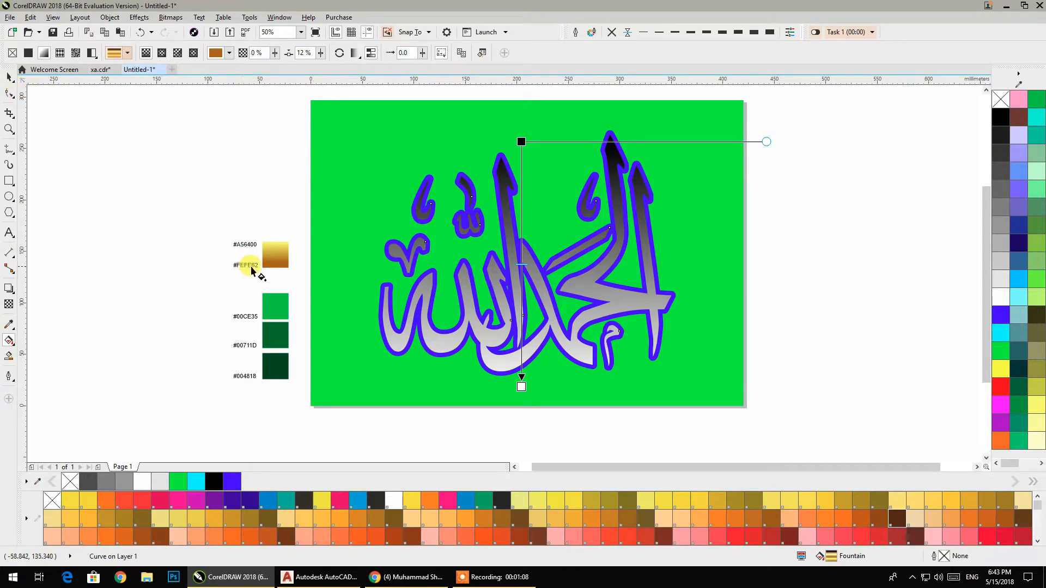
Edit the lettering's fountain fill so the first brown color stop sits closer to the black starting stop
{"action": "double_click", "coordinate": [833, 557]}
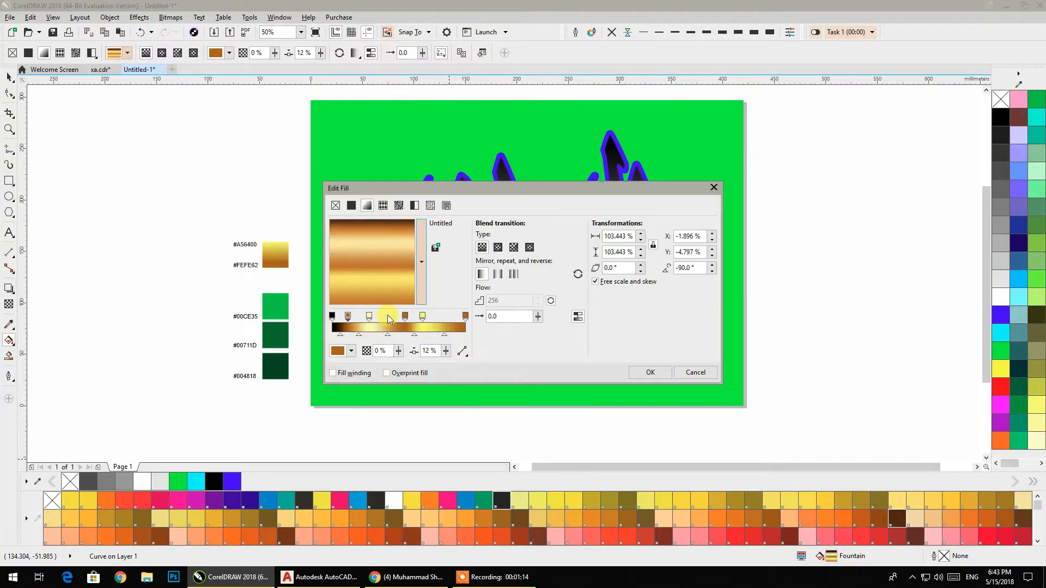
{"action": "left_click", "coordinate": [332, 316]}
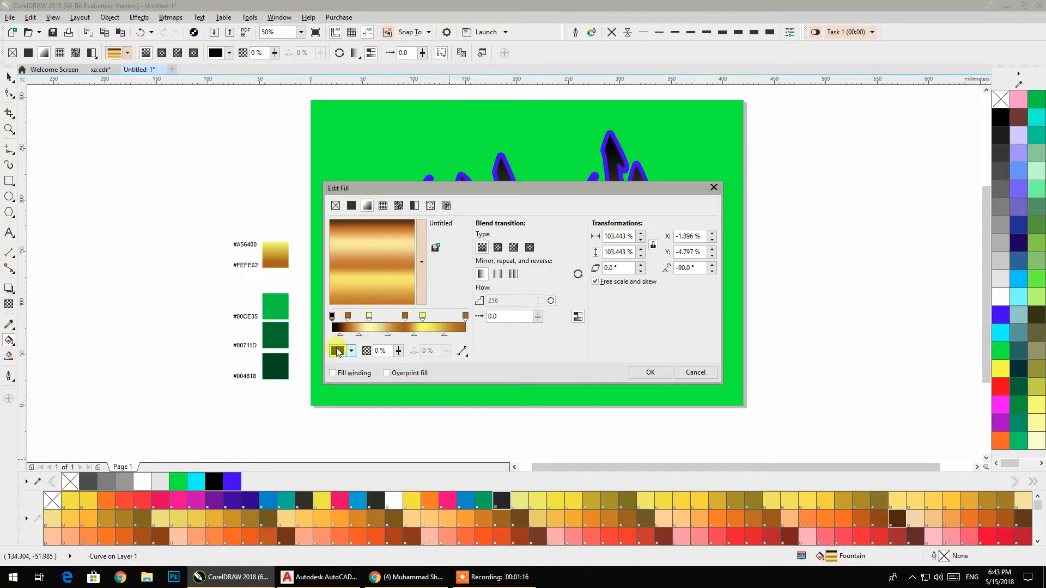
{"action": "left_click", "coordinate": [337, 352]}
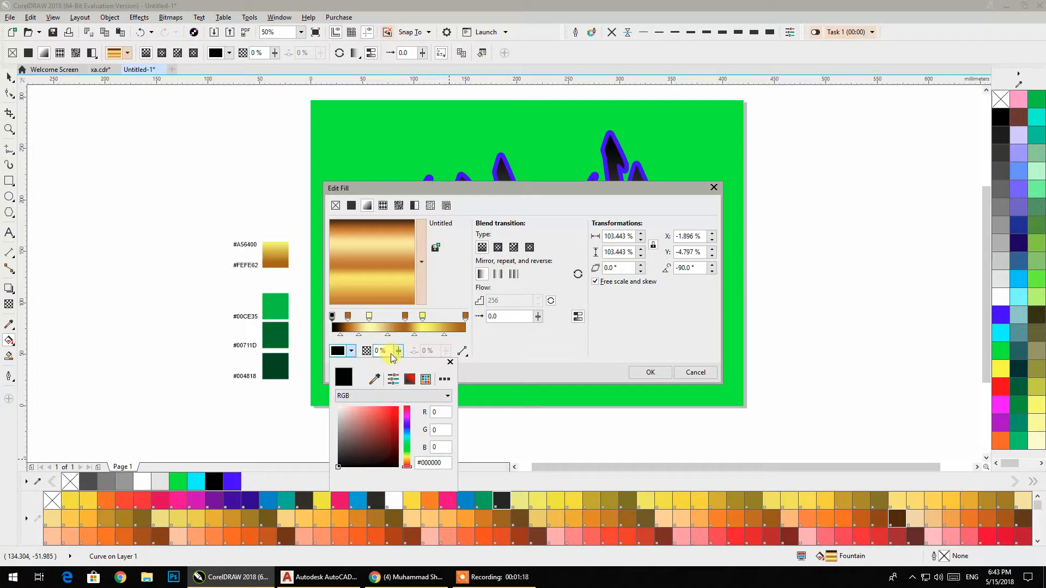
{"action": "left_click", "coordinate": [376, 330]}
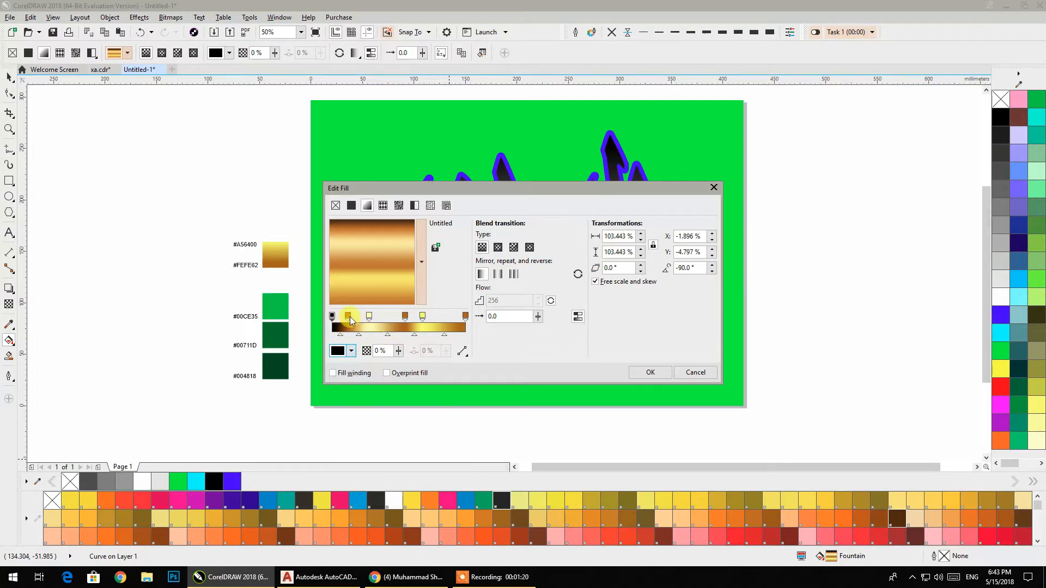
{"action": "left_click_drag", "start_coordinate": [333, 320], "coordinate": [336, 319]}
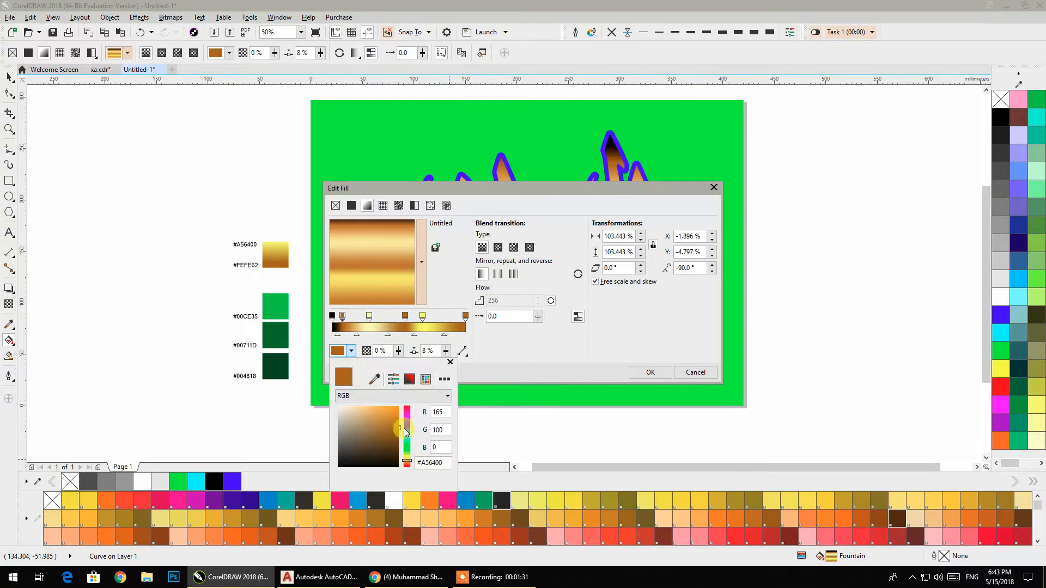
Try to copy the brown stop's color code #A56400 onto the gradient's black starting stop
{"action": "right_click", "coordinate": [410, 464]}
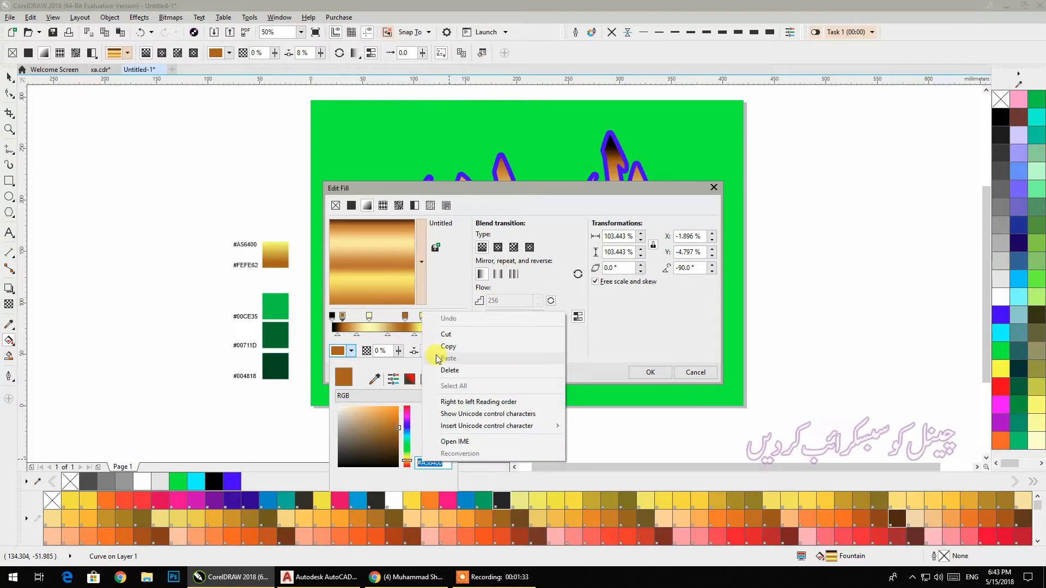
{"action": "left_click", "coordinate": [487, 347]}
{"action": "left_click", "coordinate": [331, 316]}
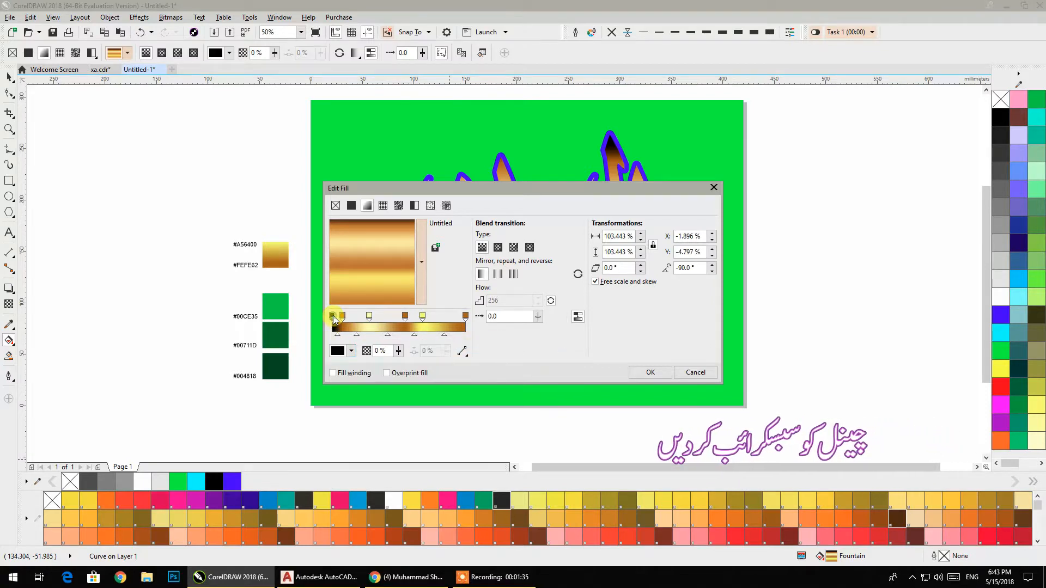
{"action": "left_click", "coordinate": [352, 351]}
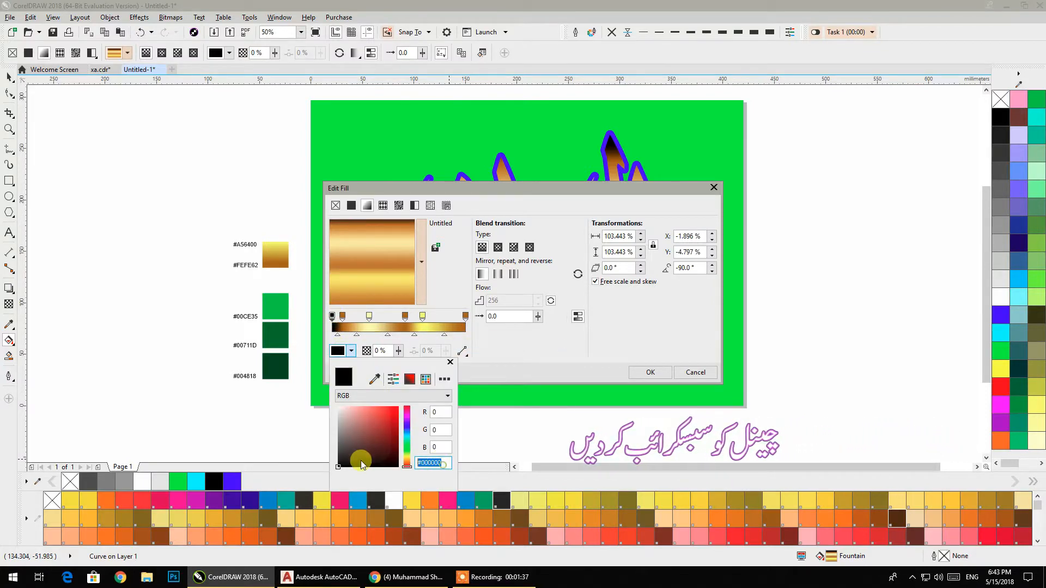
{"action": "key", "text": "ctrl+v"}
{"action": "left_click", "coordinate": [507, 326]}
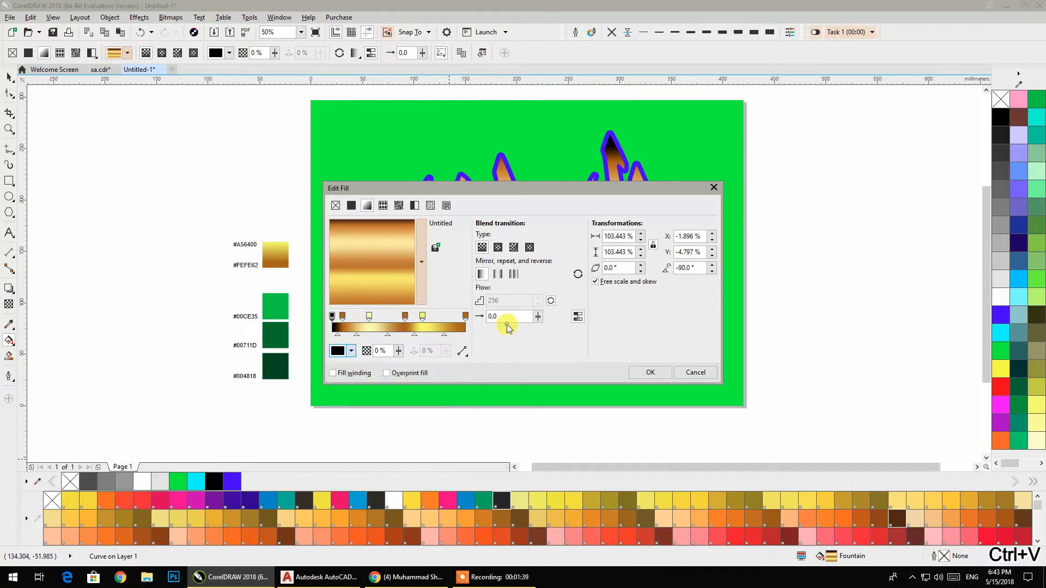
Set the gradient's starting stop to brown #A56400 by sampling the lower part of the gold reference swatch, and apply the fill
{"action": "left_click", "coordinate": [351, 351]}
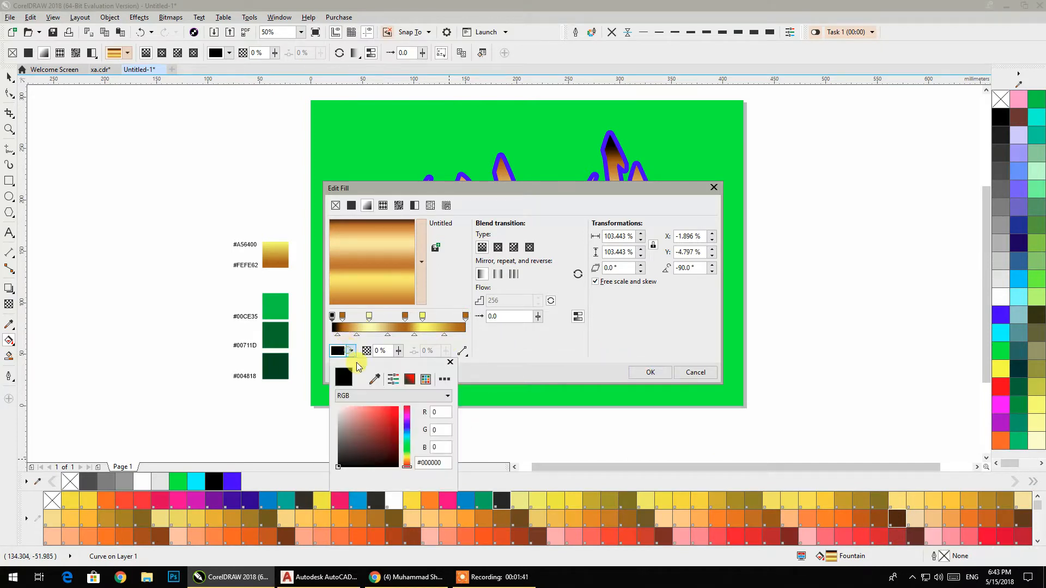
{"action": "left_click", "coordinate": [375, 379]}
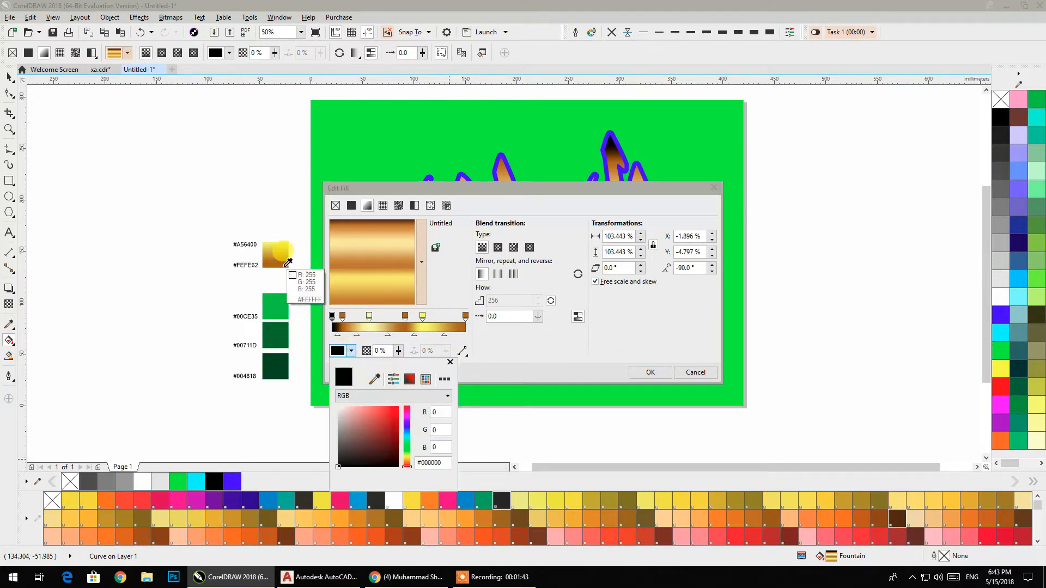
{"action": "left_click", "coordinate": [281, 267]}
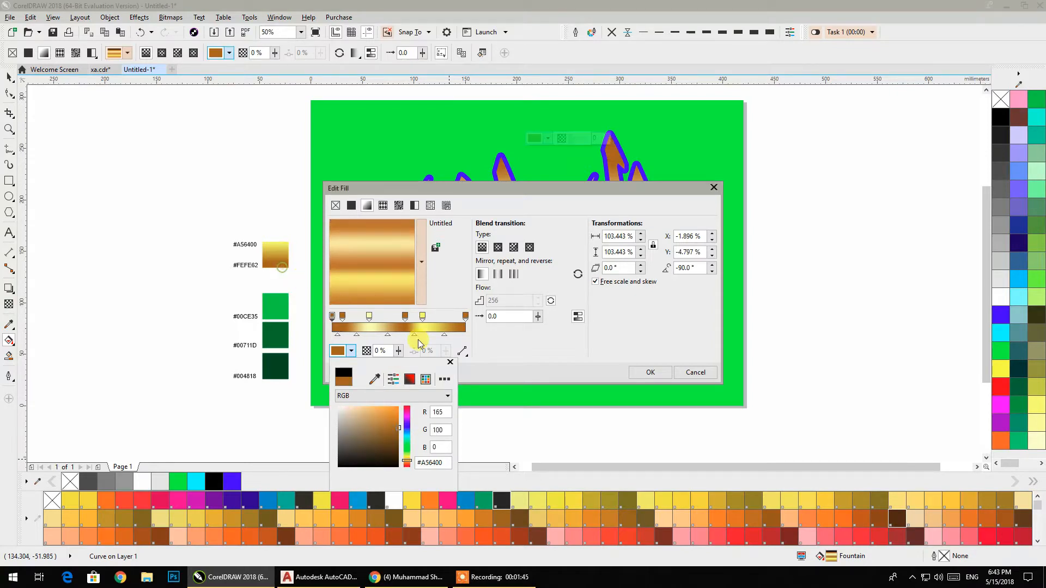
{"action": "left_click", "coordinate": [519, 360]}
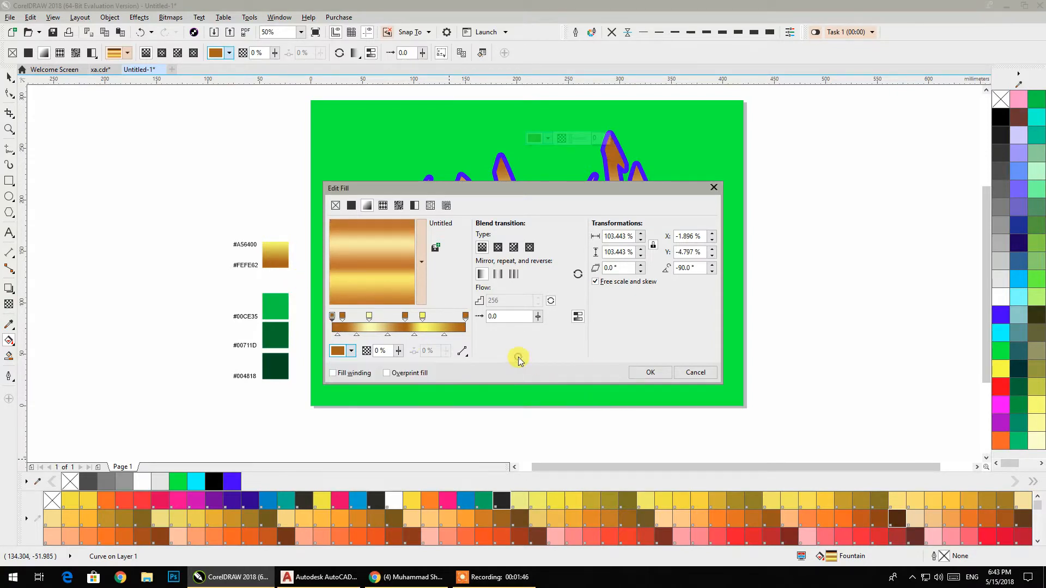
{"action": "left_click", "coordinate": [643, 374]}
{"action": "double_click", "coordinate": [520, 308]}
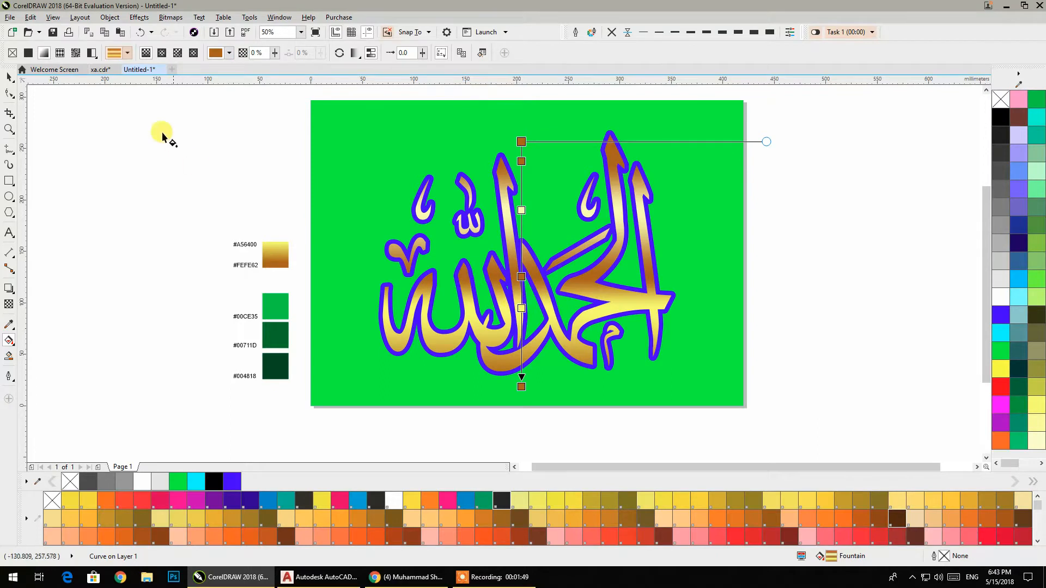
Apply a horizontal blue-to-white fountain fill across the outline shape behind the lettering
{"action": "left_click", "coordinate": [467, 182]}
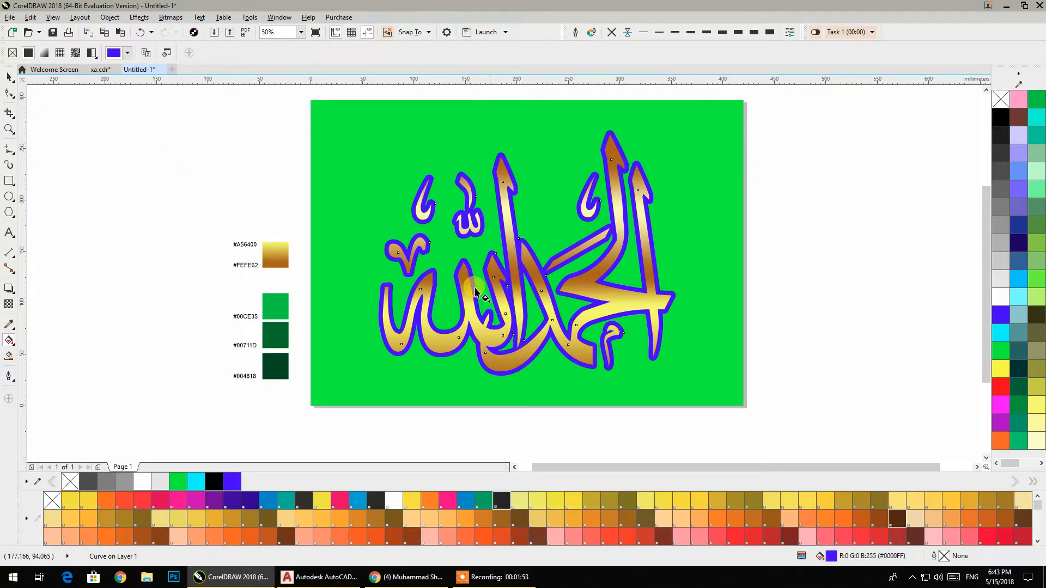
{"action": "left_click_drag", "start_coordinate": [365, 279], "coordinate": [677, 278]}
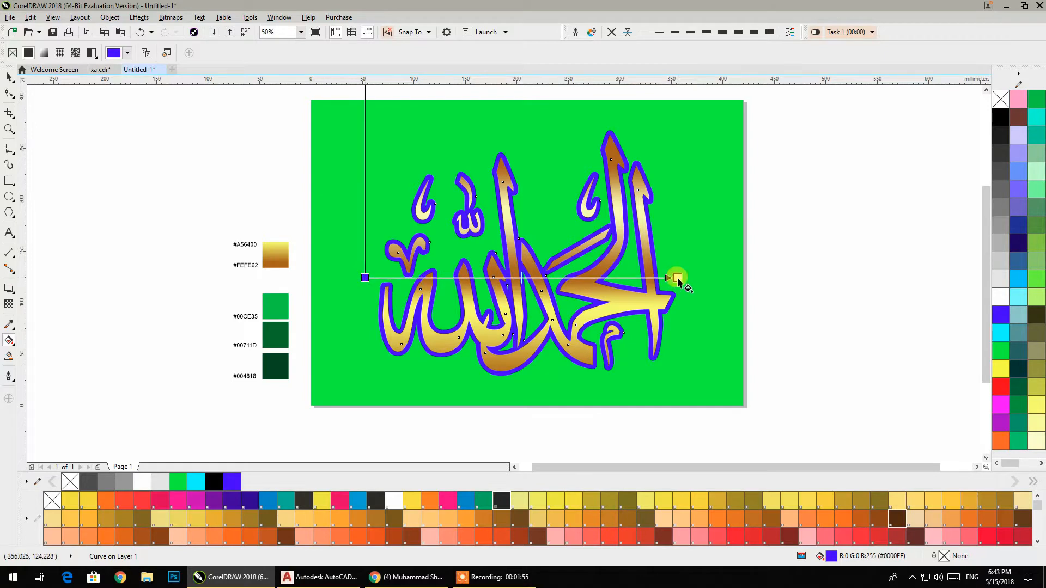
{"action": "left_click", "coordinate": [9, 77]}
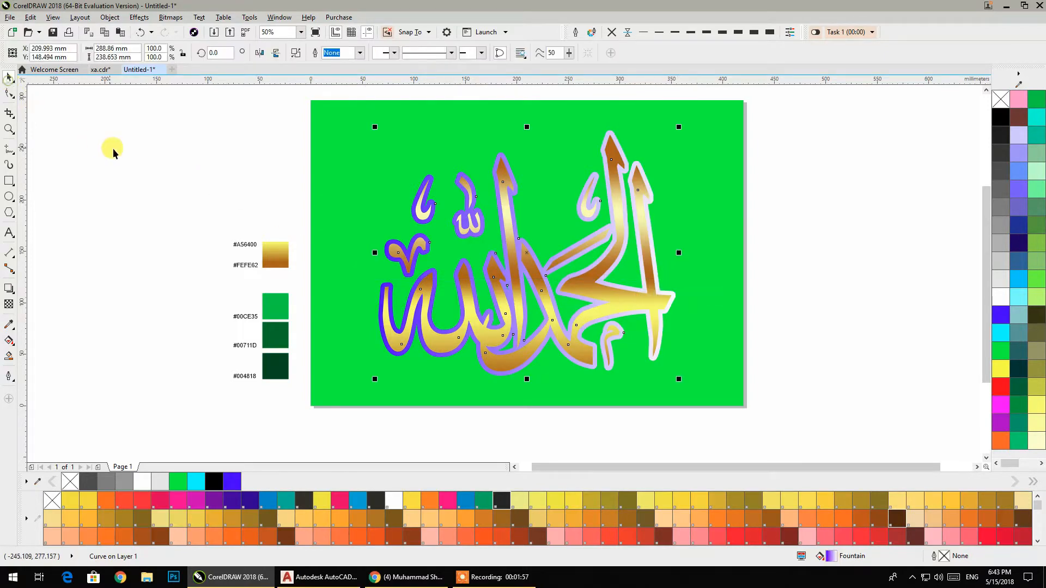
Copy the lettering's gold gradient fill onto the outline shape behind it
{"action": "left_click", "coordinate": [113, 149]}
{"action": "left_click", "coordinate": [521, 355]}
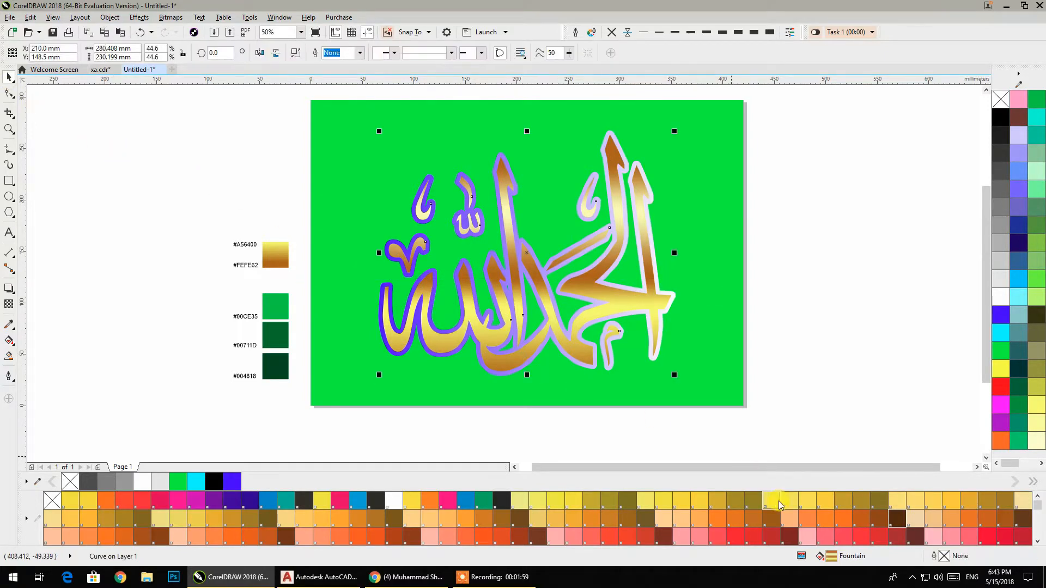
{"action": "left_click_drag", "start_coordinate": [819, 537], "coordinate": [660, 334]}
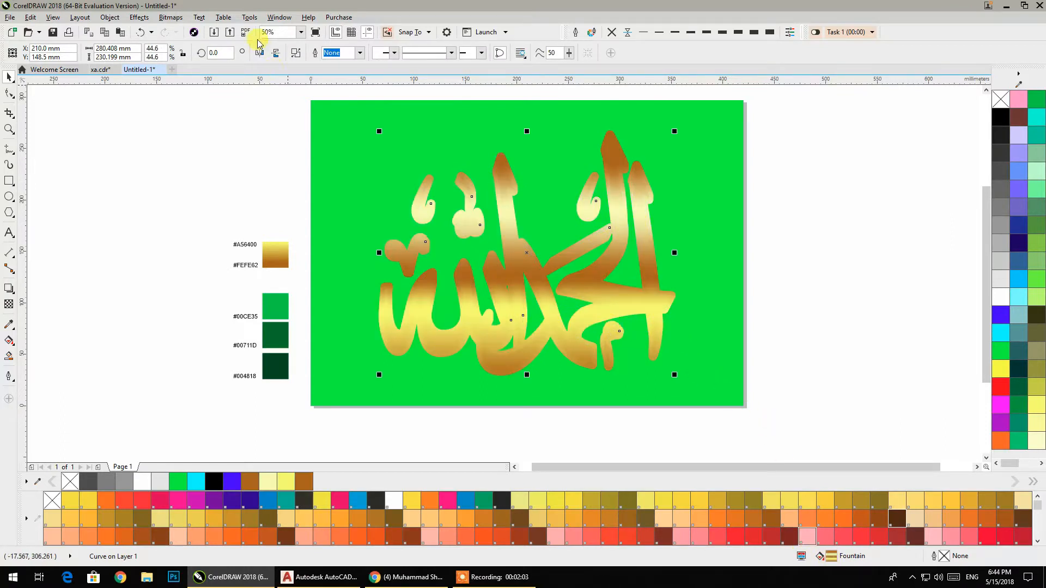
Redirect the lettering's gold gradient so it runs horizontally across the full width of the calligraphy
{"action": "left_click", "coordinate": [9, 341]}
{"action": "left_click_drag", "start_coordinate": [368, 282], "coordinate": [685, 285]}
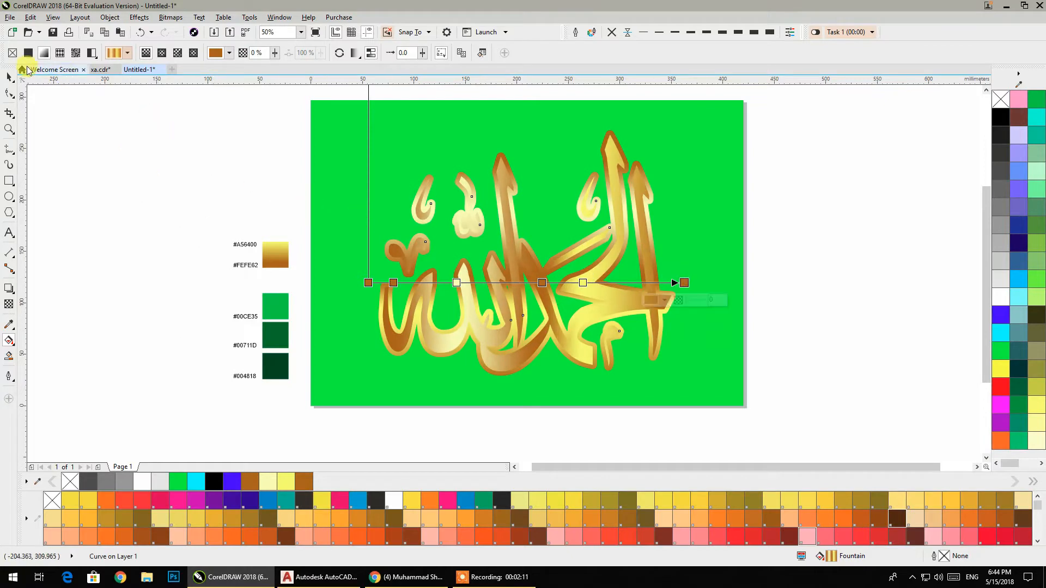
{"action": "left_click", "coordinate": [9, 78]}
{"action": "left_click", "coordinate": [202, 194]}
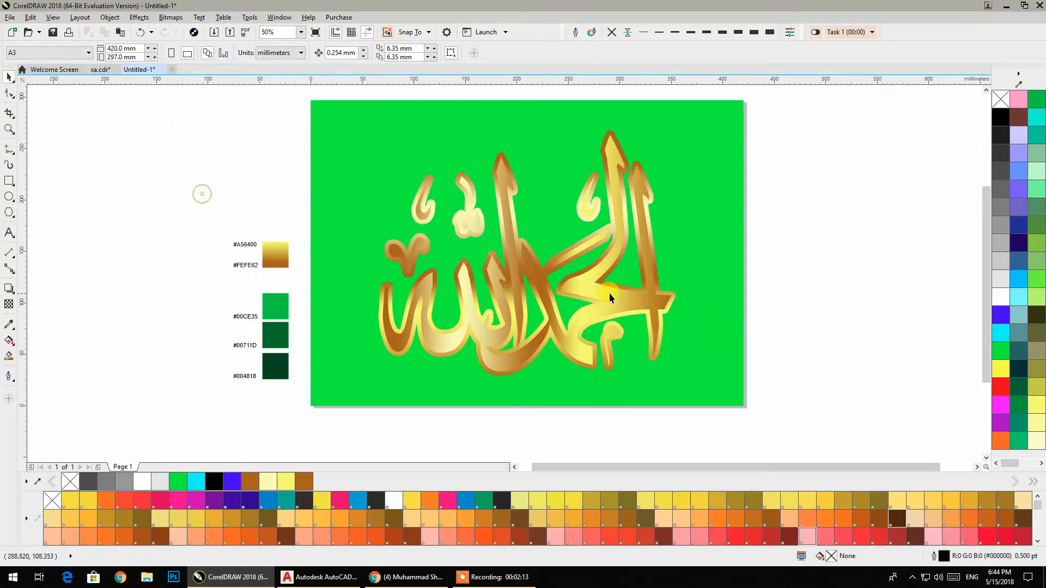
Set the lettering's gold fountain fill to Repeat and shorten its horizontal gradient so narrow gold bands cover the calligraphy
{"action": "left_click", "coordinate": [609, 296]}
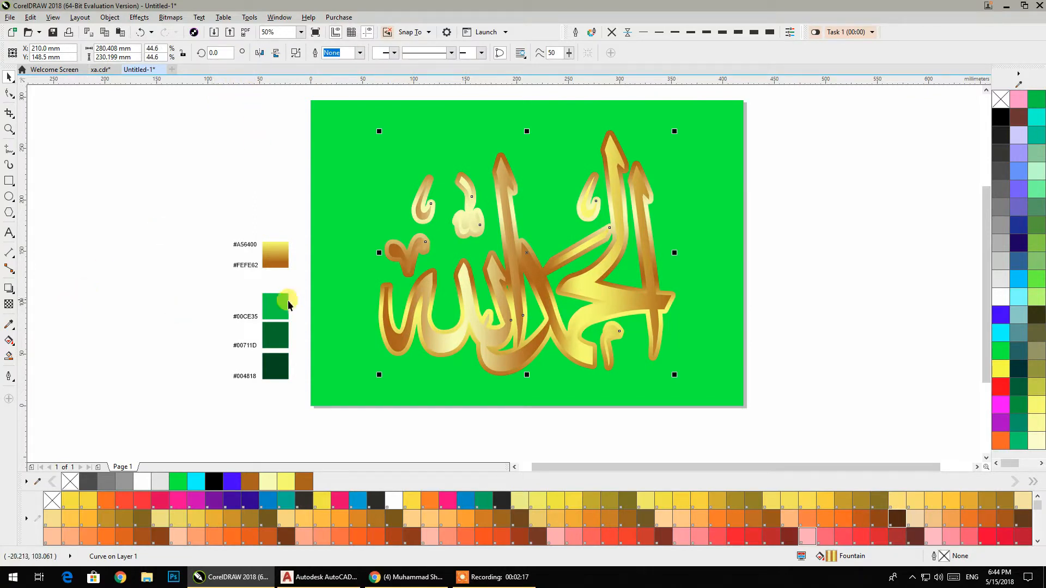
{"action": "left_click", "coordinate": [8, 341]}
{"action": "left_click", "coordinate": [353, 54]}
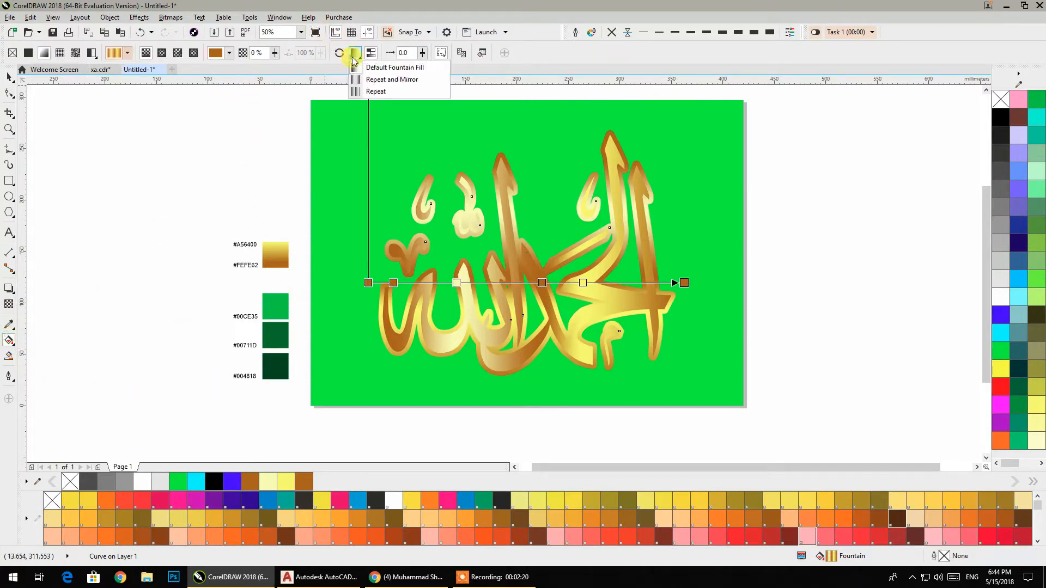
{"action": "left_click", "coordinate": [364, 93]}
{"action": "left_click_drag", "start_coordinate": [463, 258], "coordinate": [500, 258]}
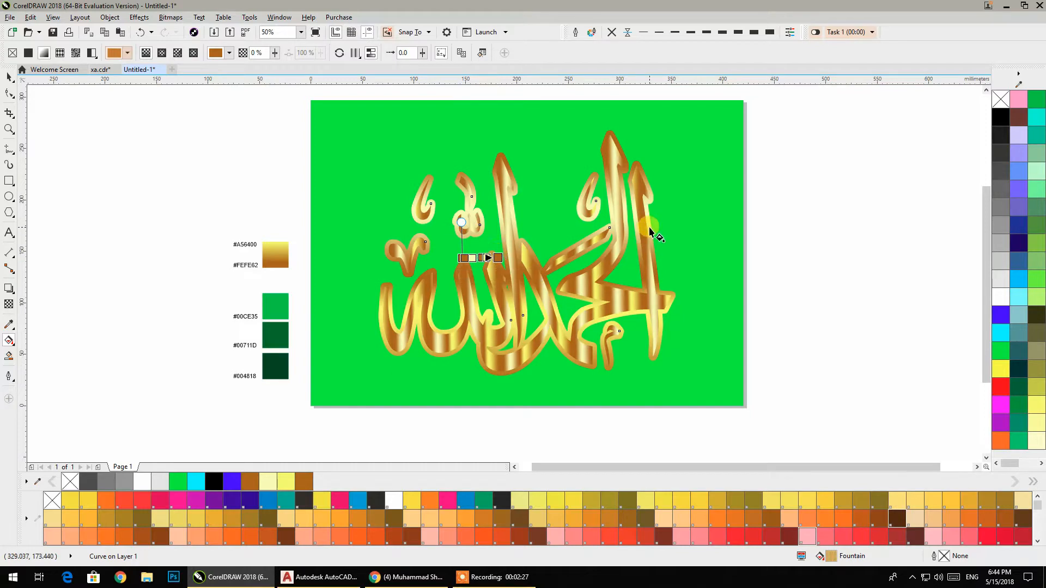
Redirect the gold gradient of the outline shape behind the lettering so it runs vertically over most of the calligraphy's height
{"action": "left_click", "coordinate": [533, 230]}
{"action": "left_click_drag", "start_coordinate": [532, 228], "coordinate": [532, 342]}
{"action": "left_click_drag", "start_coordinate": [532, 226], "coordinate": [532, 174]}
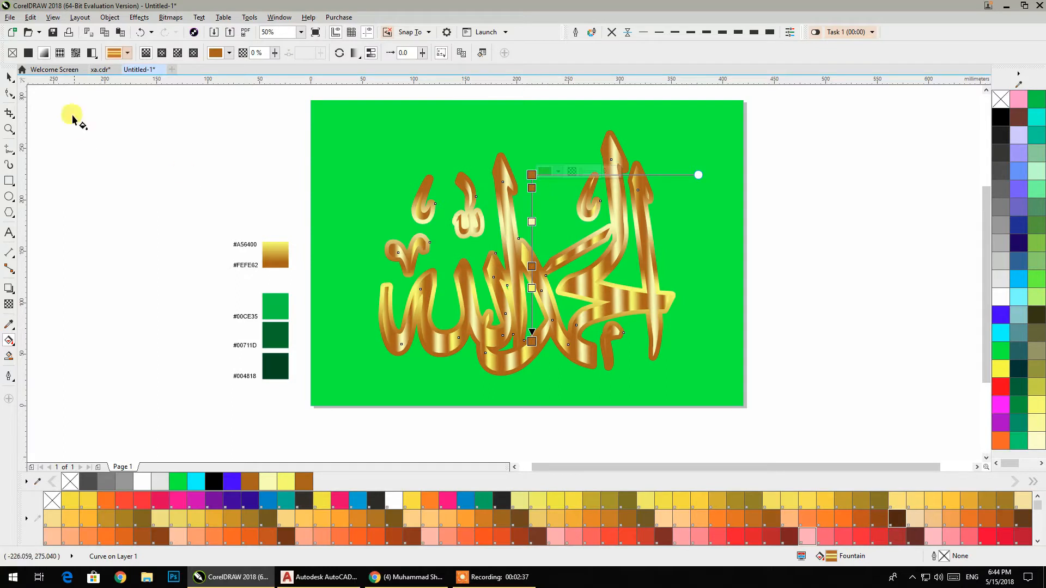
{"action": "left_click", "coordinate": [9, 78]}
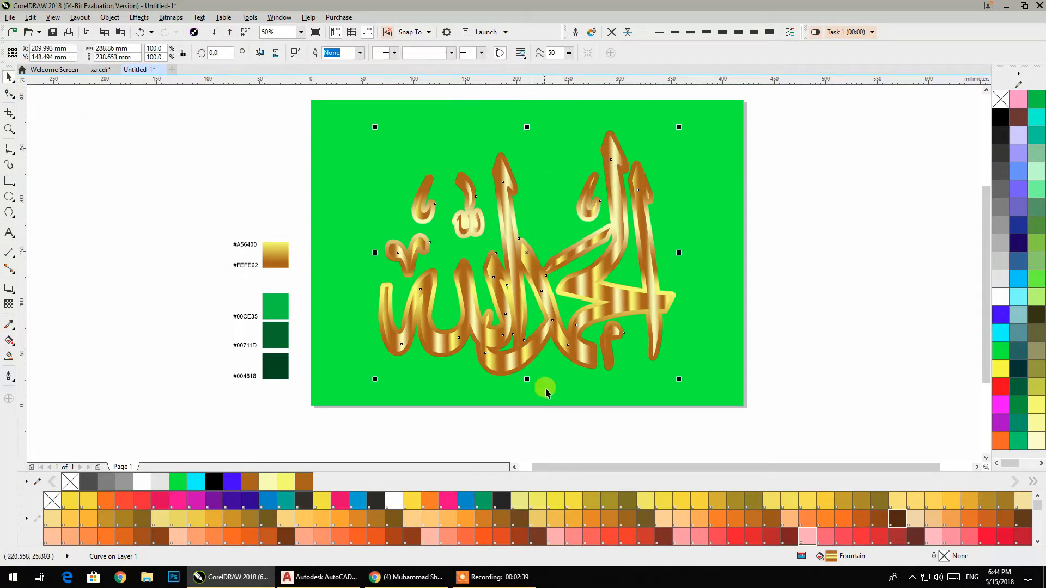
{"action": "left_click", "coordinate": [939, 581]}
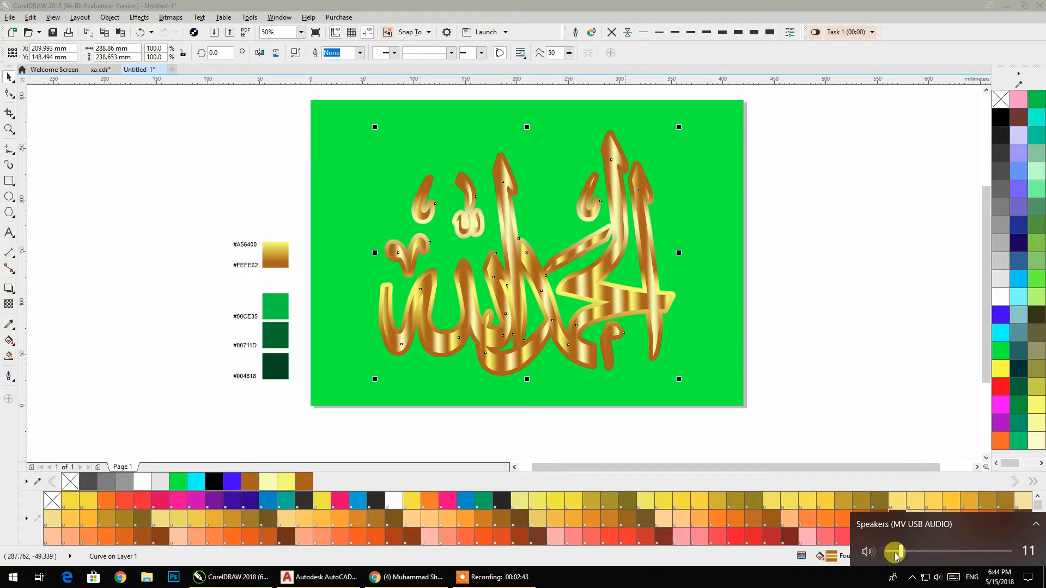
{"action": "left_click", "coordinate": [798, 315]}
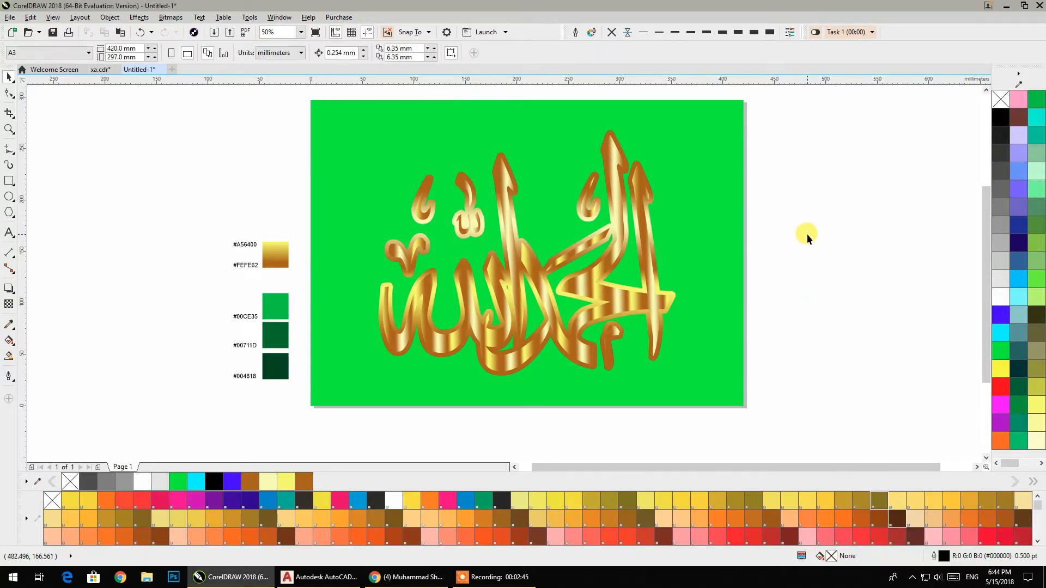
Widen the lettering's repeating gold bands by redrawing its horizontal gradient across the middle of the calligraphy
{"action": "left_click", "coordinate": [663, 284]}
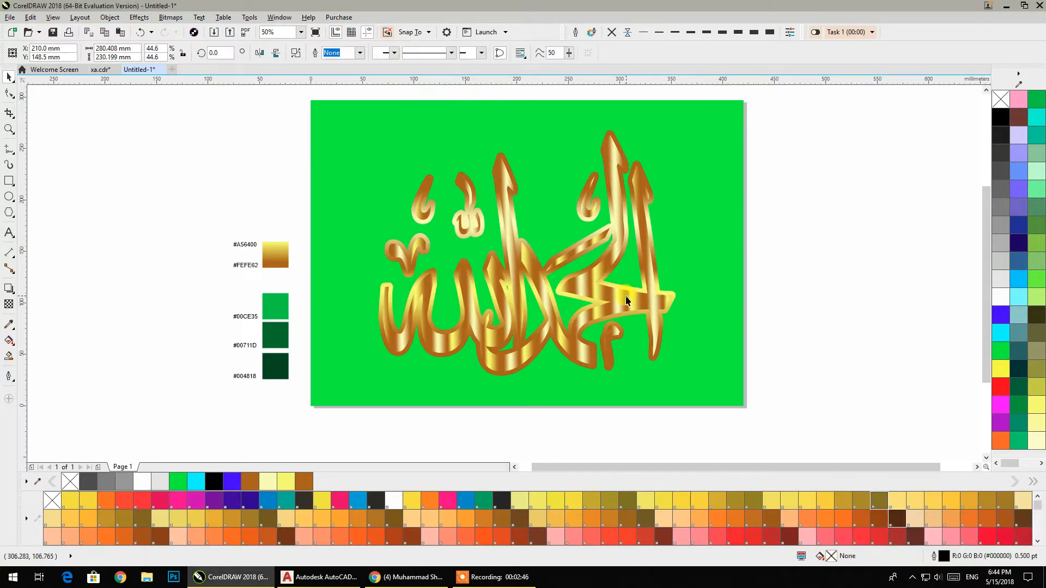
{"action": "left_click", "coordinate": [9, 340]}
{"action": "left_click_drag", "start_coordinate": [352, 279], "coordinate": [681, 302]}
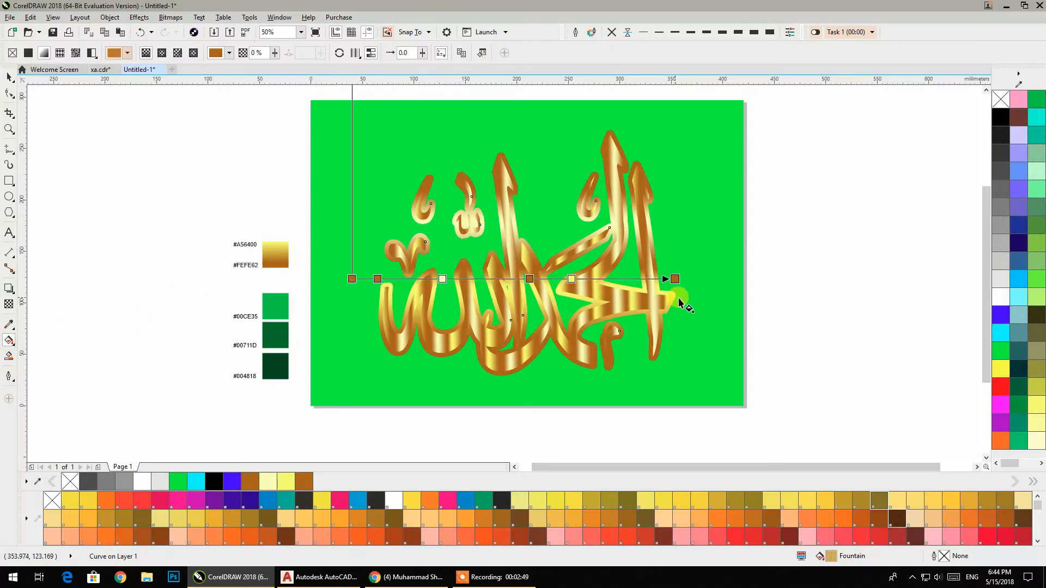
{"action": "left_click_drag", "start_coordinate": [680, 271], "coordinate": [591, 278]}
{"action": "left_click", "coordinate": [486, 278]}
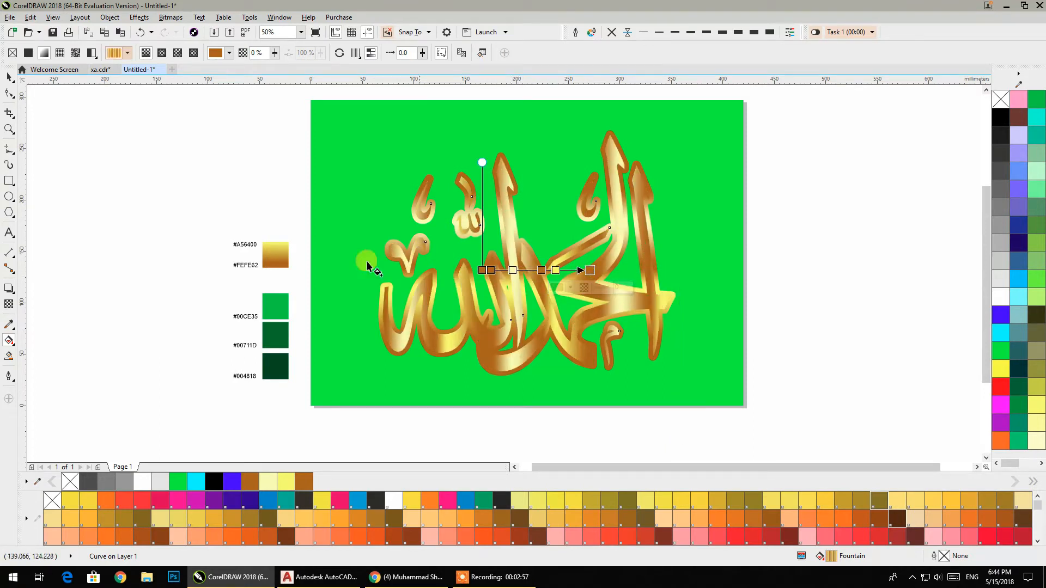
{"action": "left_click", "coordinate": [9, 77]}
{"action": "left_click", "coordinate": [115, 140]}
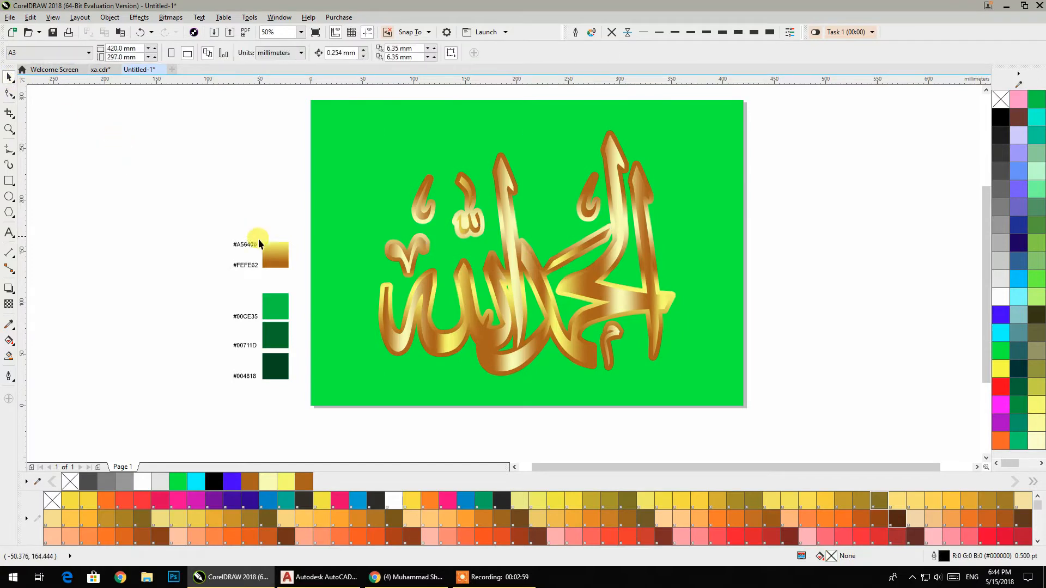
Group the gold lettering together with the outline shape behind it
{"action": "left_click_drag", "start_coordinate": [267, 114], "coordinate": [693, 351]}
{"action": "left_click_drag", "start_coordinate": [701, 394], "coordinate": [701, 394]}
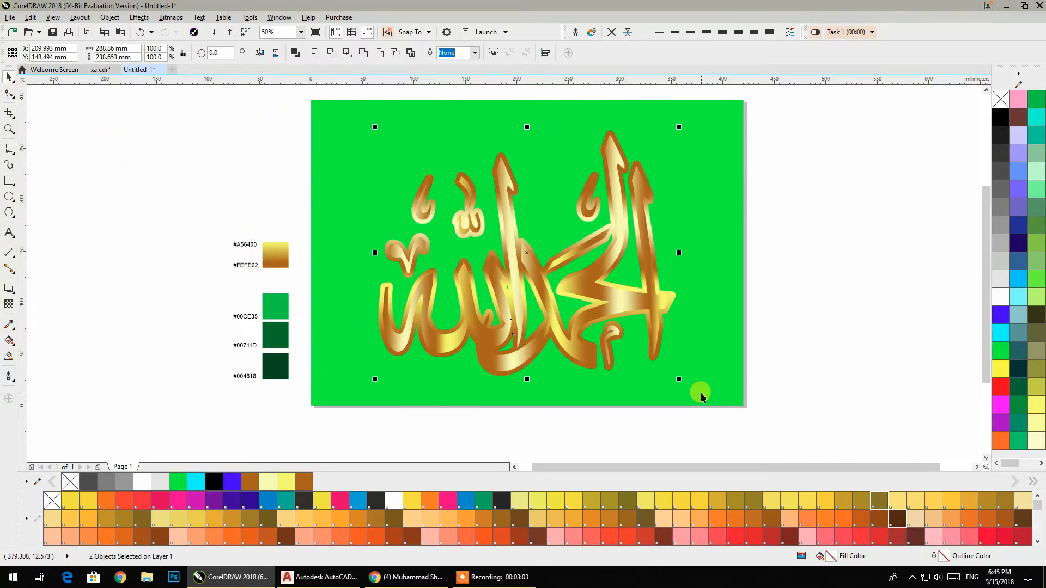
{"action": "right_click", "coordinate": [616, 231]}
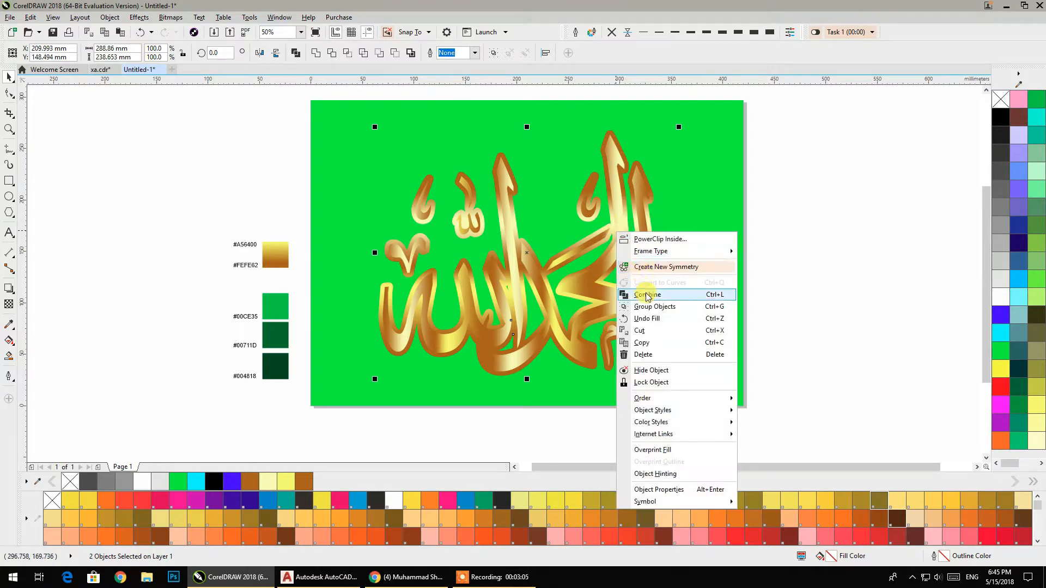
{"action": "left_click", "coordinate": [651, 308]}
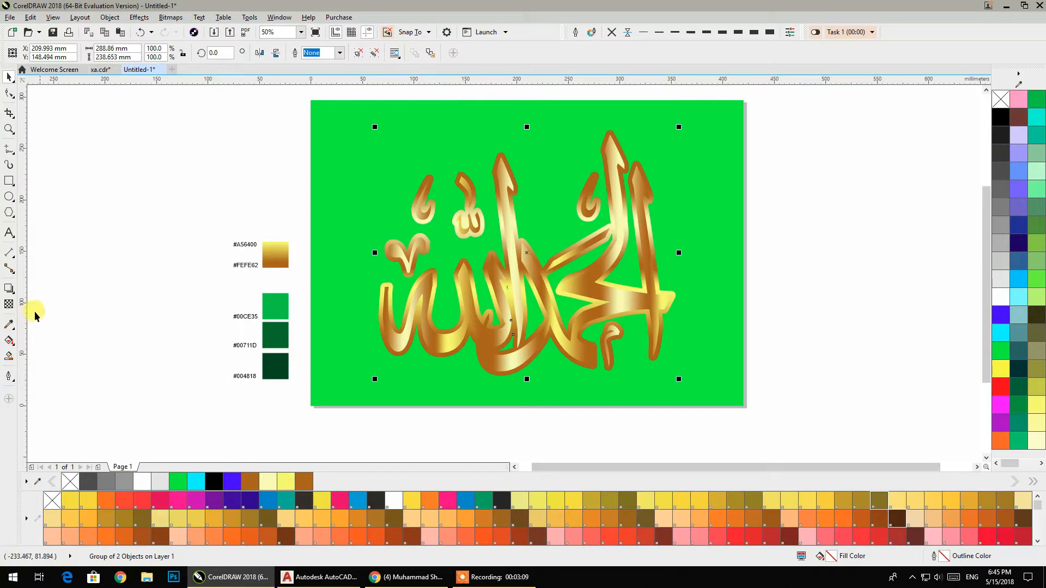
Apply the Medium Glow drop shadow preset to the grouped calligraphy and set its feathering to 4
{"action": "left_click", "coordinate": [9, 289]}
{"action": "left_click", "coordinate": [30, 53]}
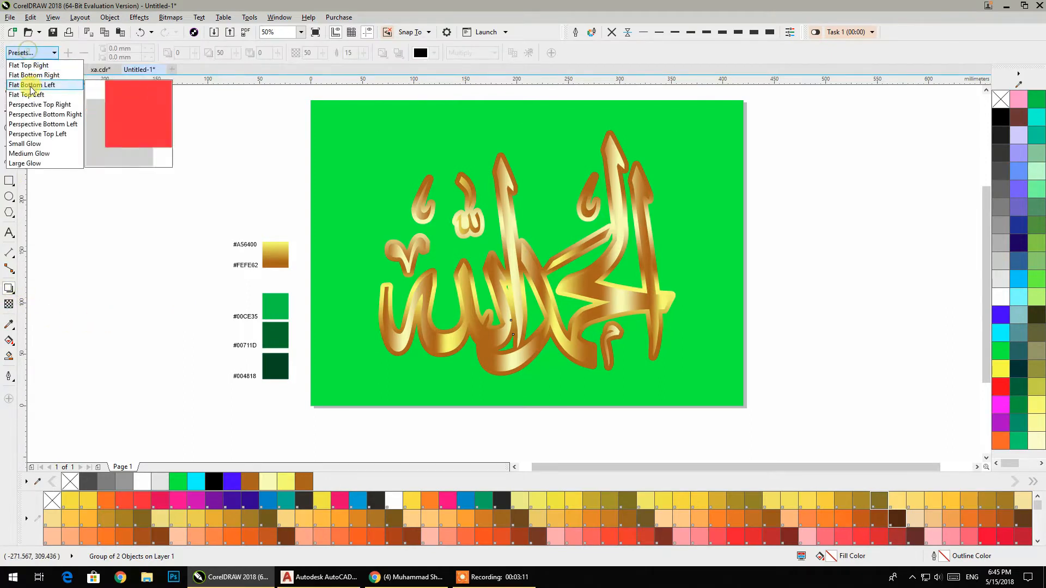
{"action": "left_click", "coordinate": [21, 153]}
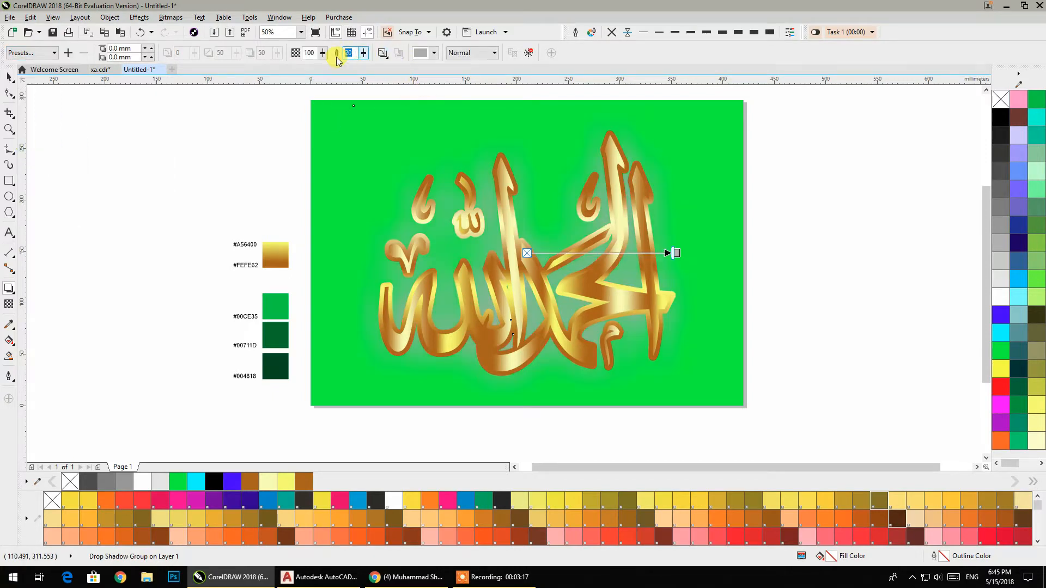
{"action": "key", "text": "Return"}
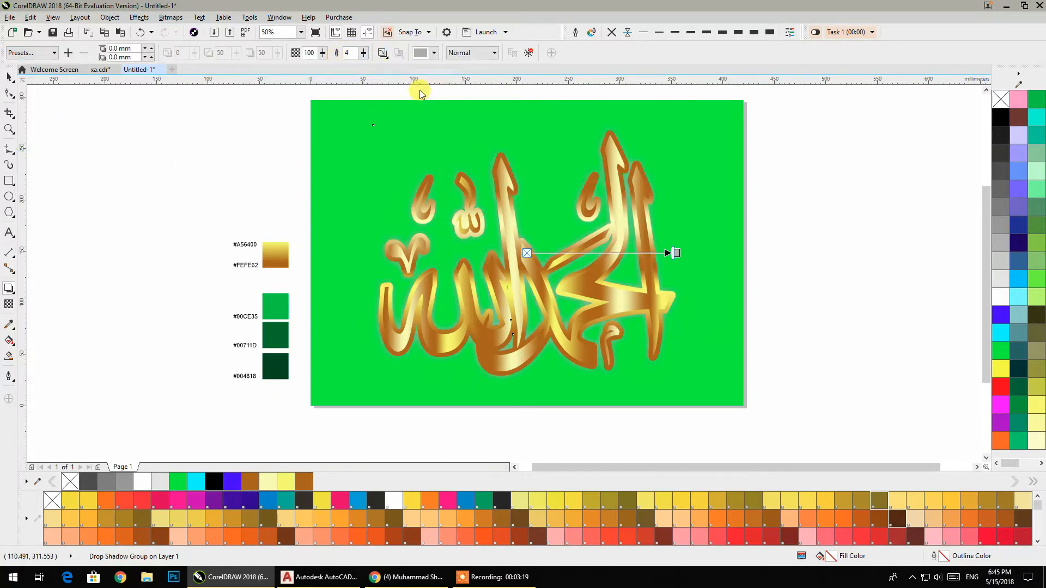
Change the calligraphy's drop shadow to dark grey and set its opacity to 80
{"action": "left_click", "coordinate": [434, 52]}
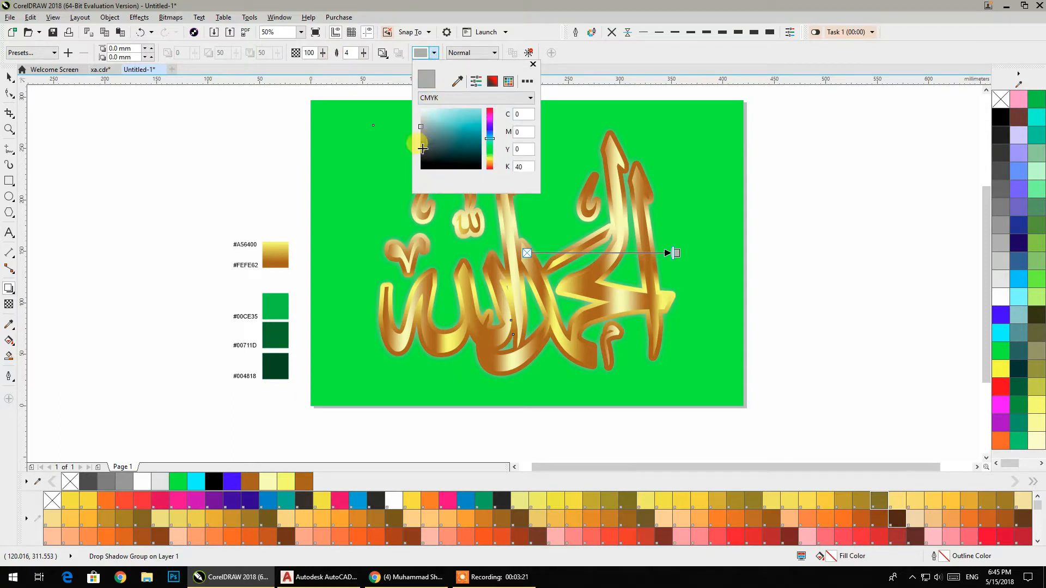
{"action": "left_click", "coordinate": [423, 148]}
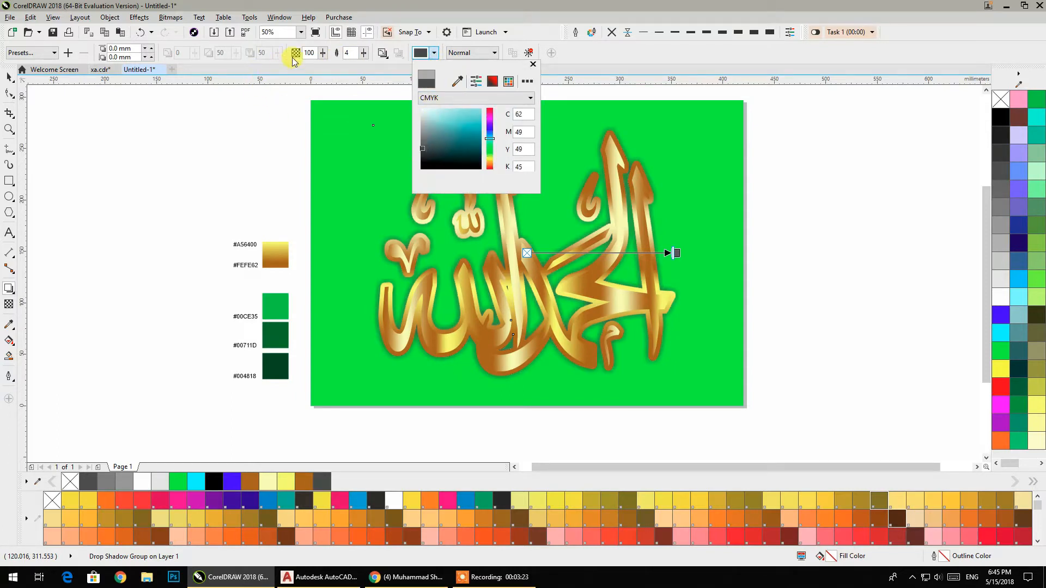
{"action": "left_click", "coordinate": [314, 52]}
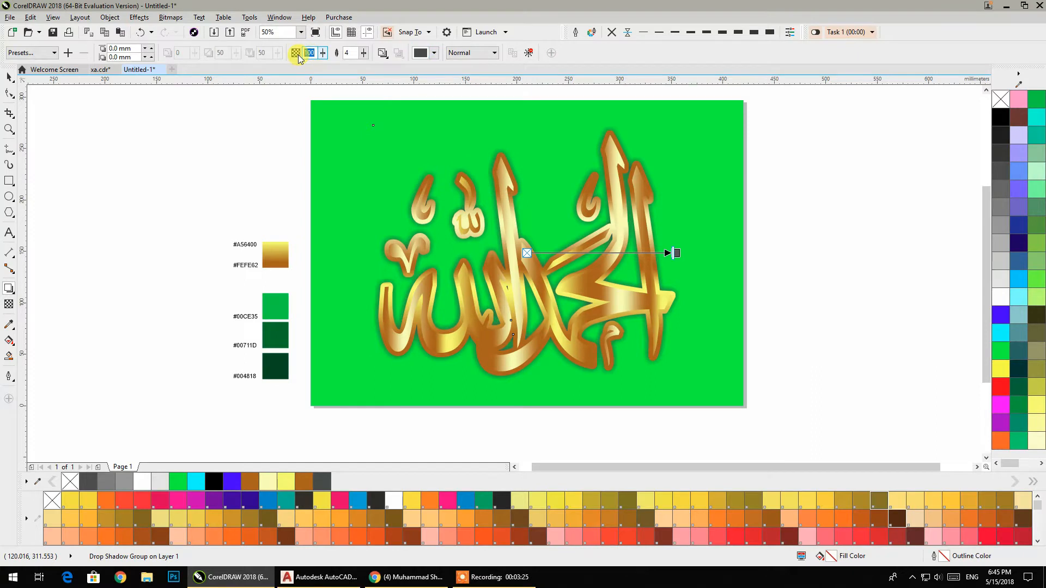
{"action": "type", "text": "80"}
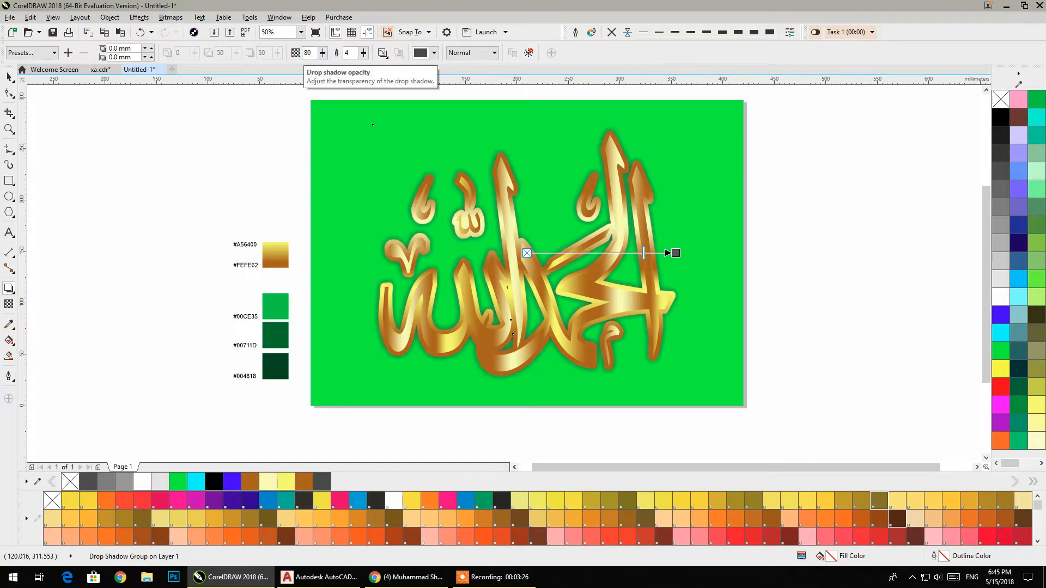
{"action": "left_click", "coordinate": [434, 53]}
{"action": "left_click_drag", "start_coordinate": [420, 151], "coordinate": [420, 153]}
{"action": "left_click", "coordinate": [8, 80]}
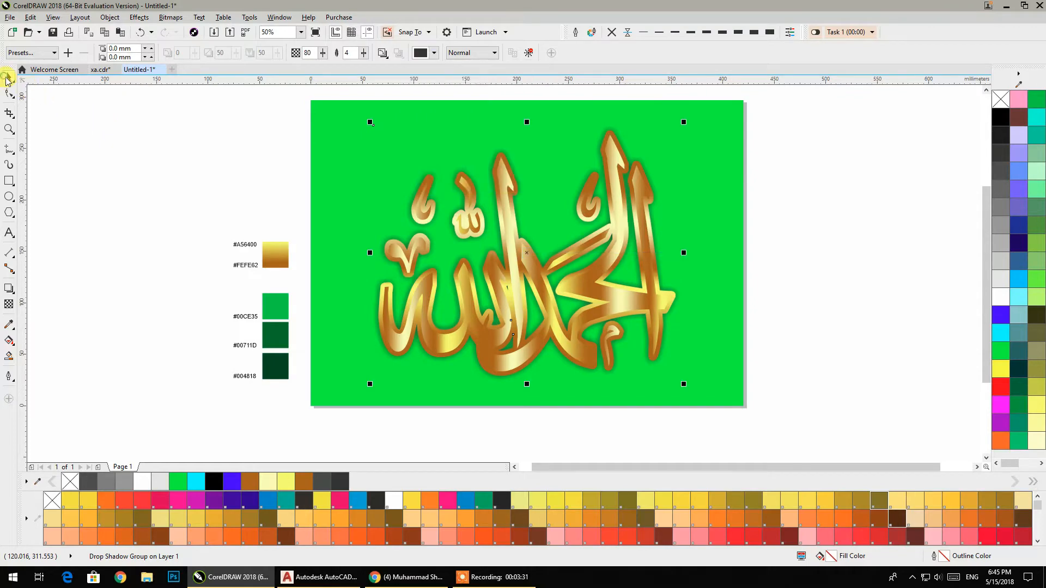
Move the calligraphy off the green page into the empty area on its right and give it a white outline
{"action": "left_click", "coordinate": [141, 139]}
{"action": "left_click_drag", "start_coordinate": [453, 344], "coordinate": [866, 335]}
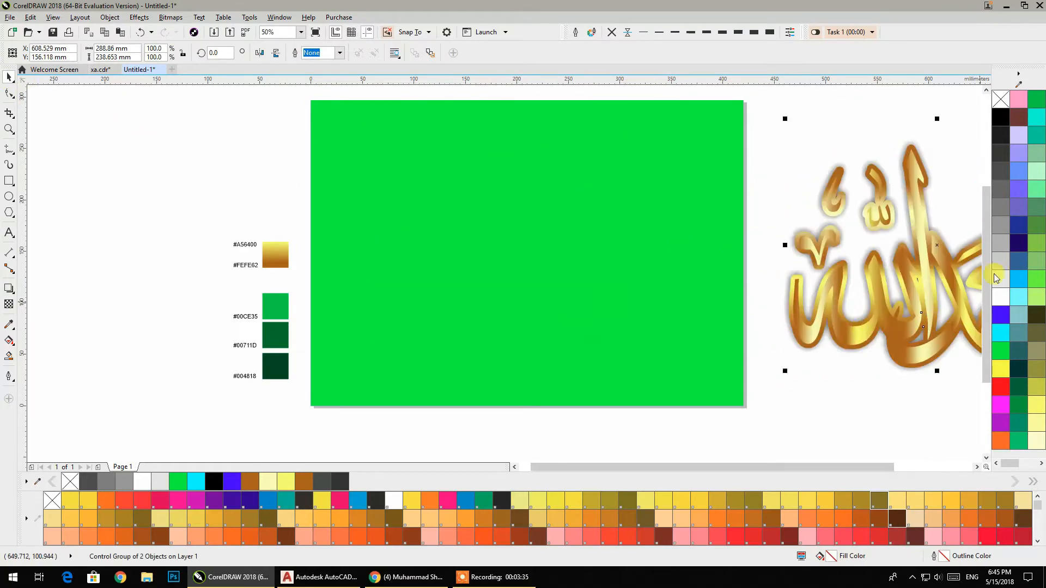
{"action": "right_click", "coordinate": [1001, 297]}
{"action": "left_click", "coordinate": [852, 385]}
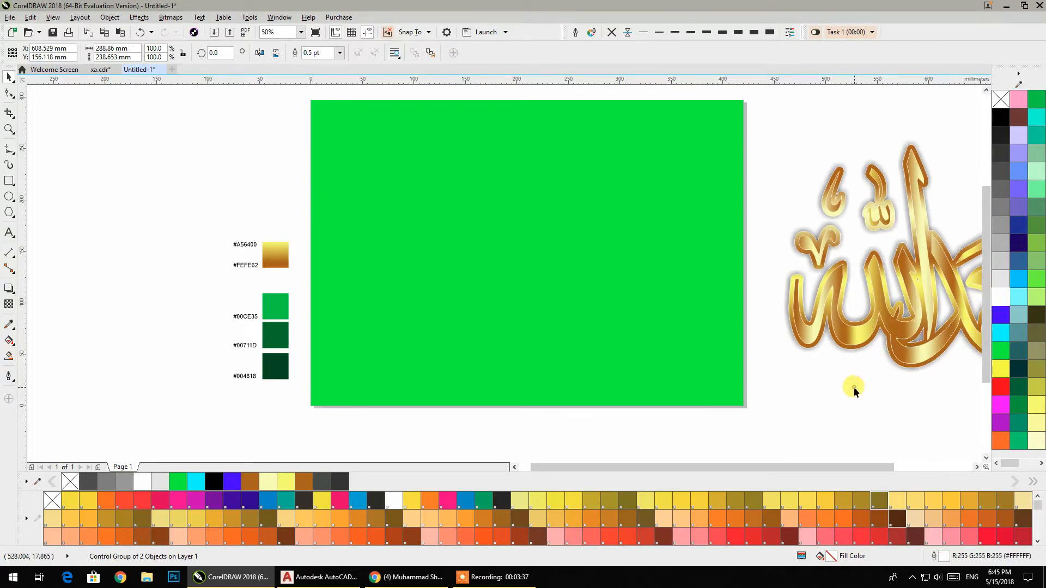
{"action": "left_click", "coordinate": [373, 346]}
Draw a thin vertical rectangle about 2 mm wide left of the page and stretch it to about 613 mm high
{"action": "left_click", "coordinate": [13, 183]}
{"action": "left_click_drag", "start_coordinate": [114, 161], "coordinate": [114, 421]}
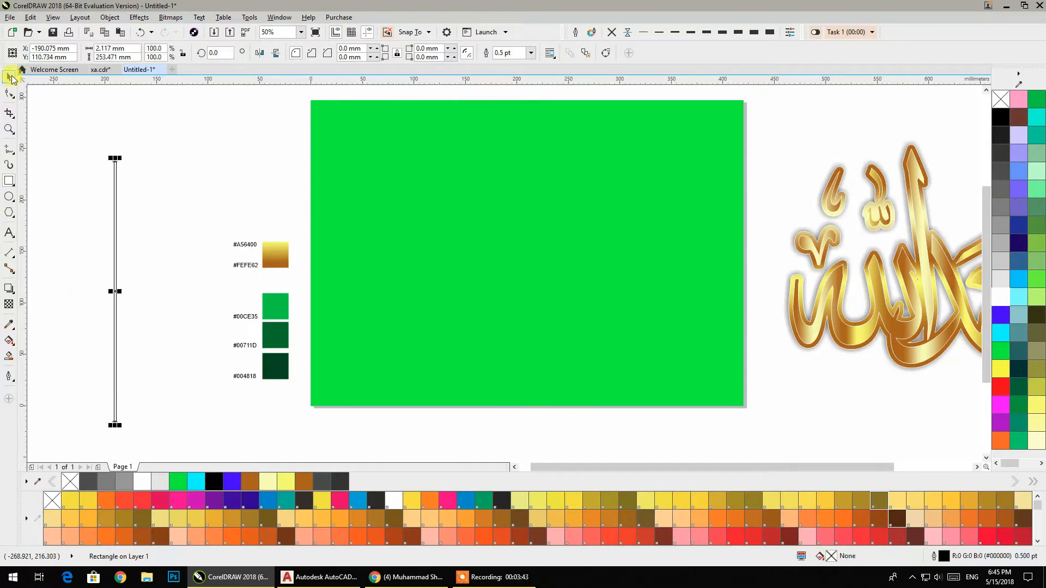
{"action": "scroll", "coordinate": [140, 170], "scroll_direction": "down", "scroll_amount": 2}
{"action": "left_click_drag", "start_coordinate": [125, 302], "coordinate": [124, 402]}
{"action": "scroll", "coordinate": [126, 183], "scroll_direction": "down", "scroll_amount": 1}
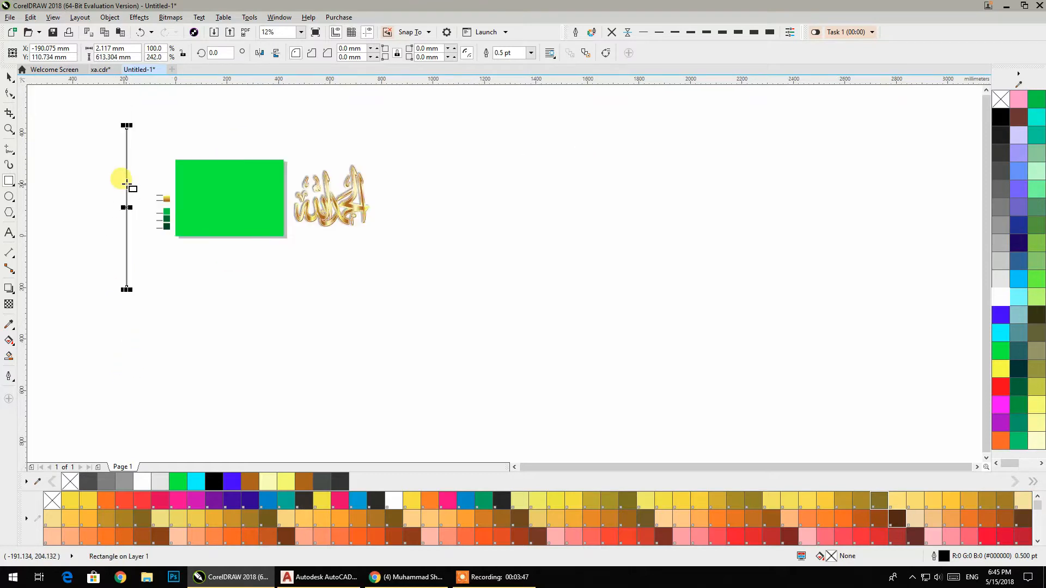
{"action": "left_click", "coordinate": [9, 77]}
Apply an elliptical fountain fill to the thin rectangle and adjust the gradient's extent
{"action": "scroll", "coordinate": [121, 203], "scroll_direction": "up", "scroll_amount": 1}
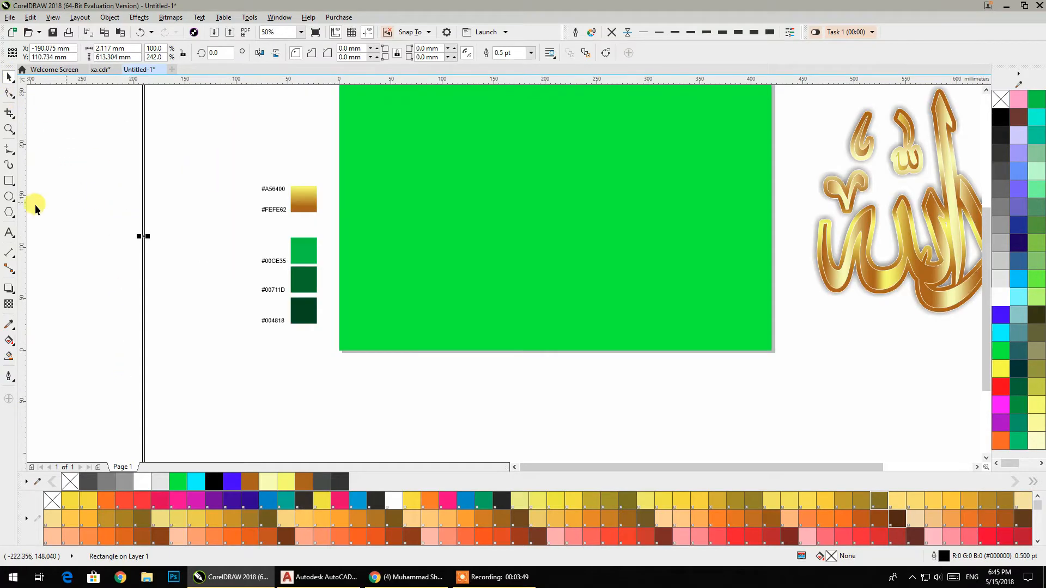
{"action": "left_click", "coordinate": [9, 338]}
{"action": "left_click", "coordinate": [44, 53]}
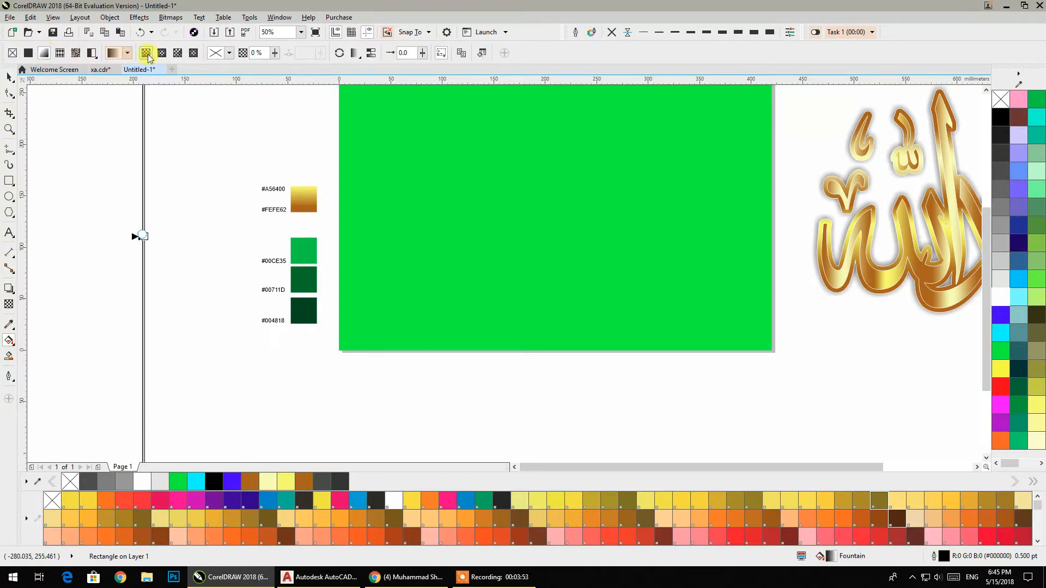
{"action": "left_click", "coordinate": [162, 54]}
{"action": "scroll", "coordinate": [140, 238], "scroll_direction": "up", "scroll_amount": 3}
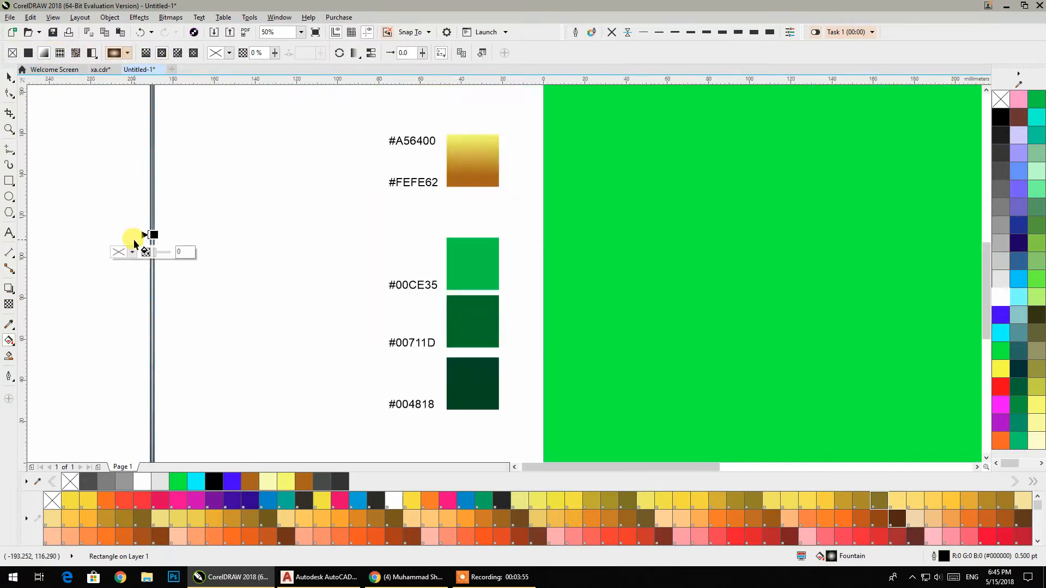
{"action": "left_click_drag", "start_coordinate": [175, 231], "coordinate": [235, 238]}
{"action": "left_click_drag", "start_coordinate": [281, 204], "coordinate": [432, 304]}
{"action": "left_click_drag", "start_coordinate": [279, 205], "coordinate": [171, 255]}
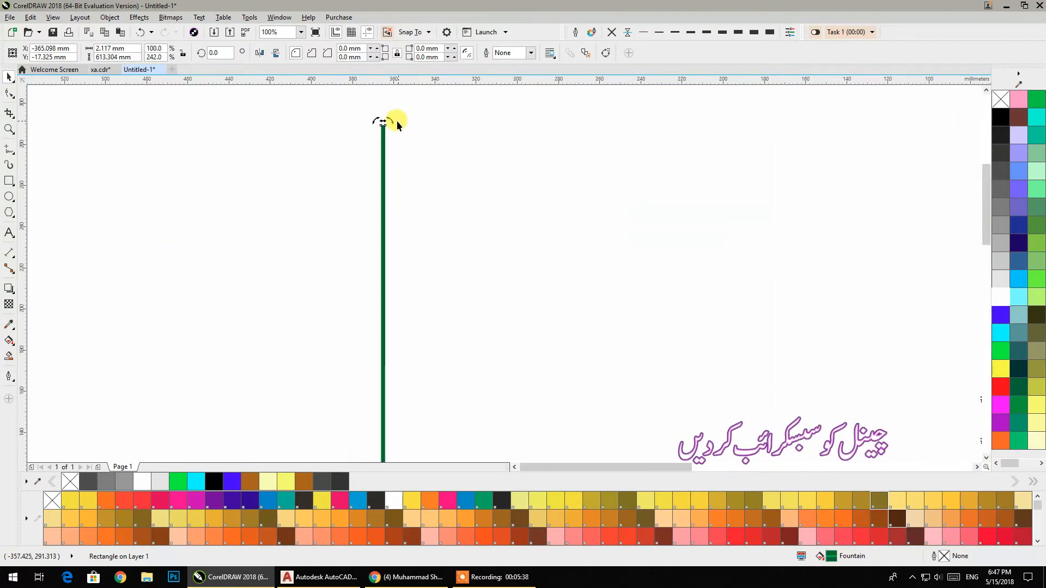
Rotate a copy of the thin rectangle about 0.7° clockwise around its centre and repeat the duplication until the rays fill a complete circle
{"action": "left_click_drag", "start_coordinate": [390, 120], "coordinate": [397, 126]}
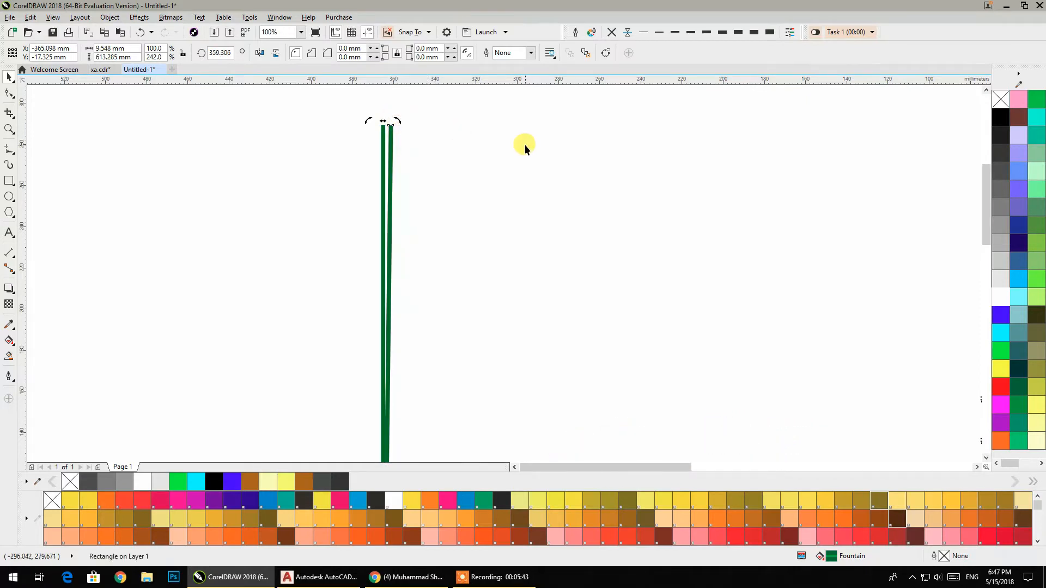
{"action": "key", "text": "ctrl+r"}
{"action": "key", "text": "ctrl+r"}
{"action": "key", "text": "ctrl+r"}
{"action": "key", "text": "ctrl+r"}
{"action": "key", "text": "ctrl+r"}
{"action": "key", "text": "ctrl+r"}
{"action": "key", "text": "ctrl+r"}
{"action": "key", "text": "ctrl+r"}
{"action": "key", "text": "ctrl+r"}
{"action": "key", "text": "ctrl+r"}
{"action": "key", "text": "ctrl+r"}
{"action": "key", "text": "ctrl+r"}
{"action": "key", "text": "ctrl+r"}
{"action": "key", "text": "ctrl+r"}
{"action": "key", "text": "ctrl+r"}
{"action": "key", "text": "ctrl+r"}
{"action": "key", "text": "ctrl+r"}
{"action": "key", "text": "ctrl+r"}
{"action": "key", "text": "ctrl+r"}
{"action": "key", "text": "ctrl+r"}
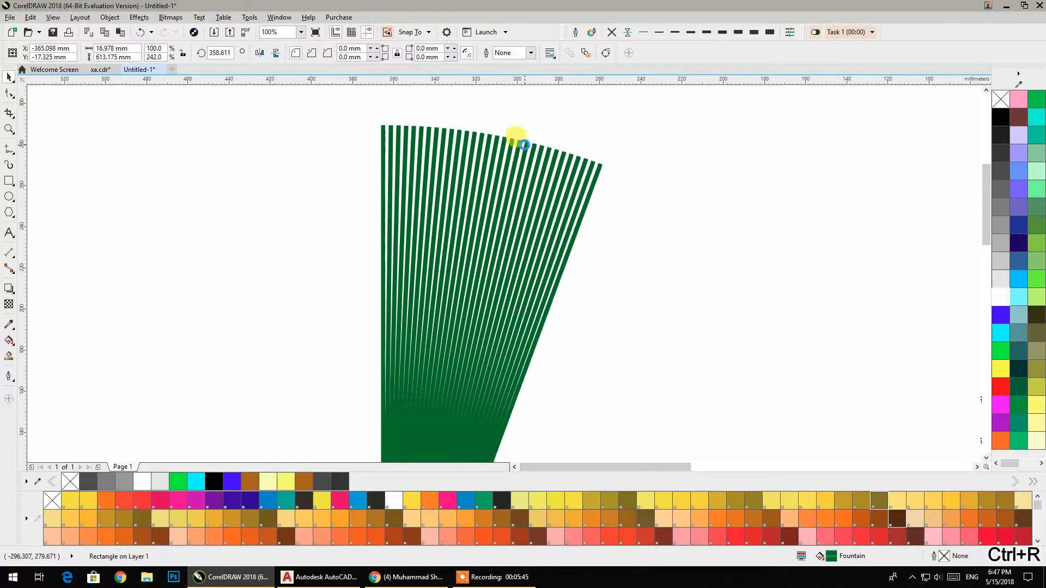
{"action": "key", "text": "ctrl+r"}
{"action": "key", "text": "ctrl+r"}
{"action": "key", "text": "ctrl+r"}
{"action": "key", "text": "ctrl+r"}
{"action": "key", "text": "ctrl+r"}
{"action": "key", "text": "ctrl+r"}
{"action": "key", "text": "ctrl+r"}
{"action": "key", "text": "ctrl+r"}
{"action": "key", "text": "ctrl+r"}
{"action": "key", "text": "ctrl+r"}
{"action": "key", "text": "ctrl+r"}
{"action": "key", "text": "ctrl+r"}
{"action": "key", "text": "ctrl+r"}
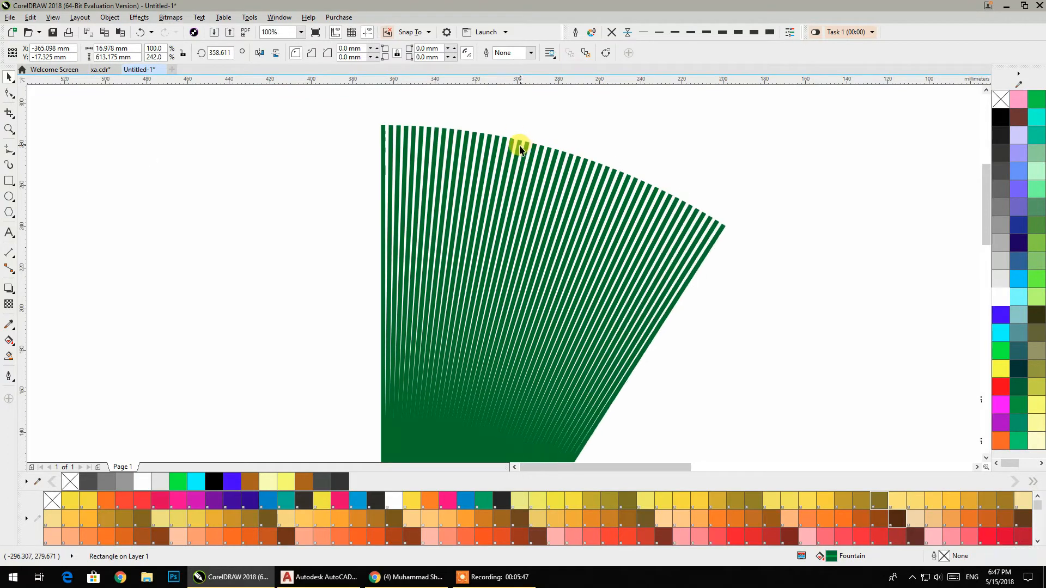
{"action": "key", "text": "ctrl+r"}
{"action": "key", "text": "ctrl+r"}
{"action": "key", "text": "ctrl+r"}
{"action": "key", "text": "ctrl+r"}
{"action": "key", "text": "ctrl+r"}
{"action": "key", "text": "ctrl+r"}
{"action": "key", "text": "ctrl+r"}
{"action": "key", "text": "ctrl+r"}
{"action": "key", "text": "ctrl+r"}
{"action": "key", "text": "ctrl+r"}
{"action": "key", "text": "ctrl+r"}
{"action": "key", "text": "ctrl+r"}
{"action": "key", "text": "ctrl+r"}
{"action": "key", "text": "ctrl+r"}
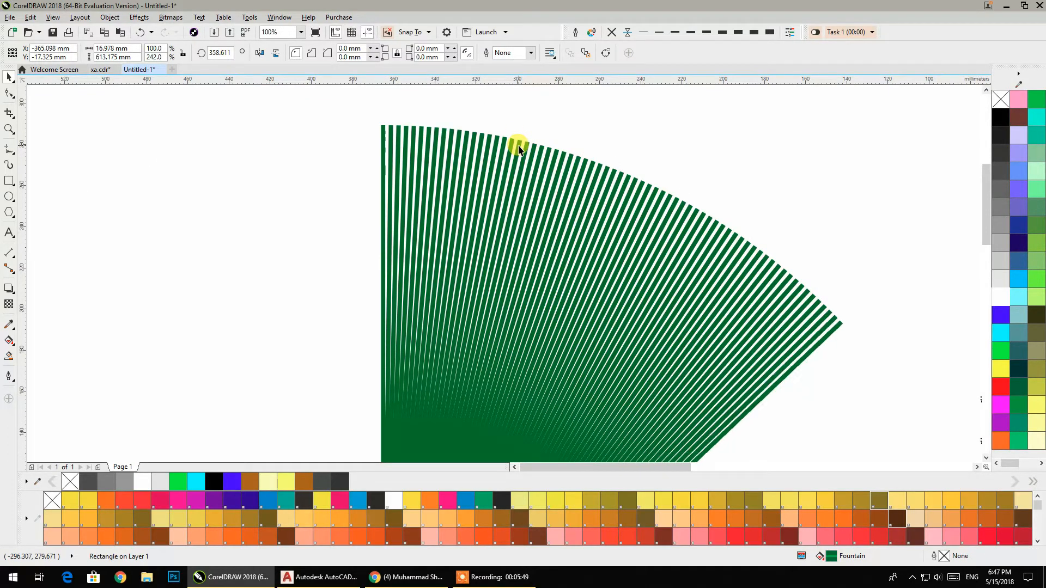
{"action": "key", "text": "ctrl+r"}
{"action": "key", "text": "ctrl+r"}
{"action": "key", "text": "ctrl+r"}
{"action": "key", "text": "ctrl+r"}
{"action": "key", "text": "ctrl+r"}
{"action": "key", "text": "ctrl+r"}
{"action": "key", "text": "ctrl+r"}
{"action": "key", "text": "ctrl+r"}
{"action": "key", "text": "ctrl+r"}
{"action": "key", "text": "ctrl+r"}
{"action": "key", "text": "ctrl+r"}
{"action": "key", "text": "ctrl+r"}
{"action": "key", "text": "ctrl+r"}
{"action": "key", "text": "ctrl+r"}
{"action": "key", "text": "ctrl+r"}
{"action": "key", "text": "ctrl+r"}
{"action": "key", "text": "ctrl+r"}
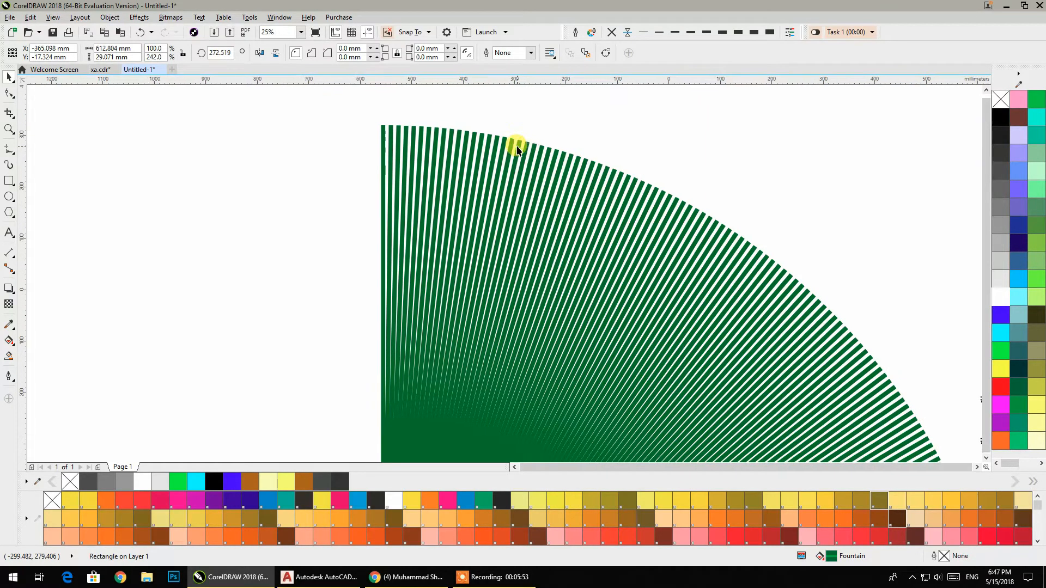
{"action": "scroll", "coordinate": [517, 148], "scroll_direction": "down", "scroll_amount": 4}
{"action": "key", "text": "ctrl+r"}
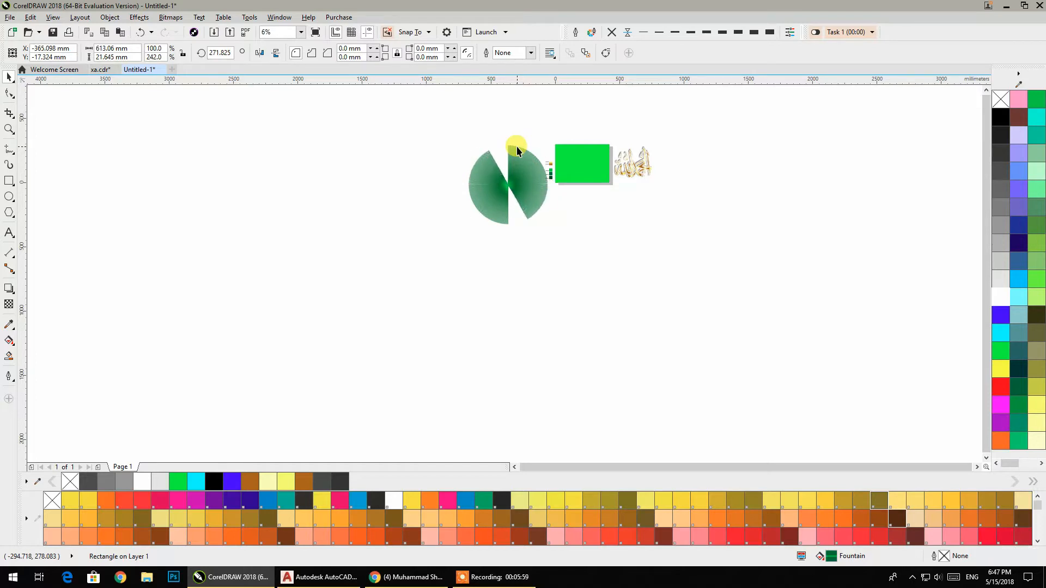
{"action": "key", "text": "ctrl+r"}
{"action": "key", "text": "ctrl+r"}
{"action": "key", "text": "ctrl+r"}
{"action": "key", "text": "ctrl+r"}
{"action": "key", "text": "ctrl+r"}
{"action": "key", "text": "ctrl+r"}
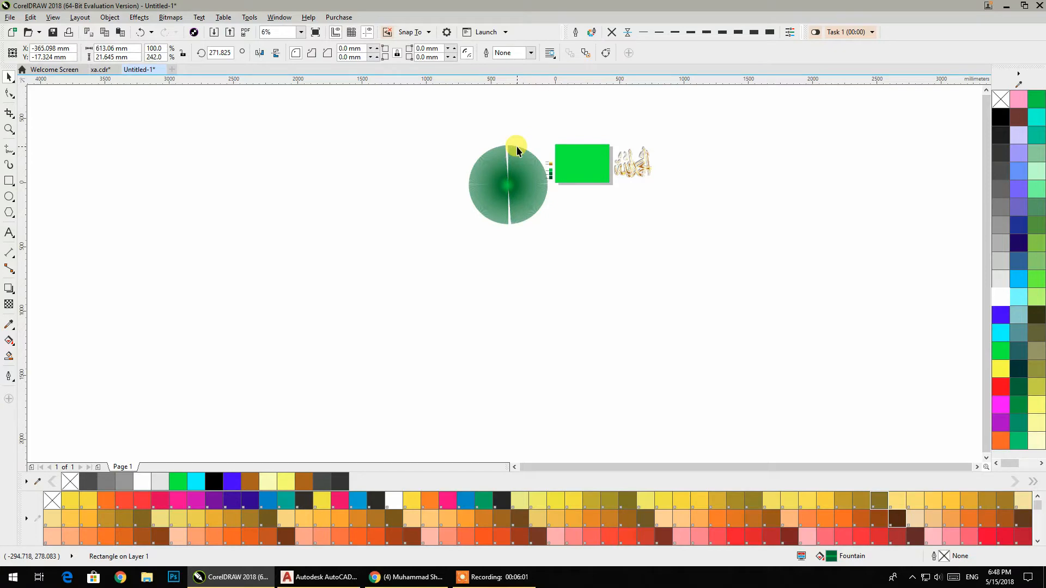
{"action": "key", "text": "ctrl+r"}
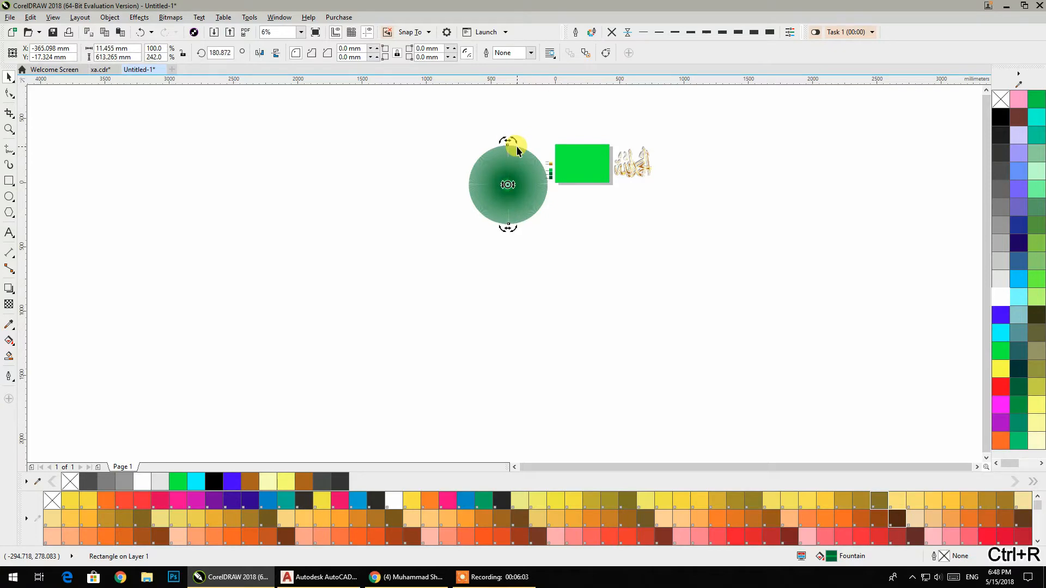
Select all the rays, move them farther from the green page, and weld them into one curve
{"action": "left_click", "coordinate": [428, 123]}
{"action": "scroll", "coordinate": [512, 152], "scroll_direction": "up", "scroll_amount": 2}
{"action": "left_click_drag", "start_coordinate": [285, 114], "coordinate": [654, 420]}
{"action": "left_click_drag", "start_coordinate": [572, 299], "coordinate": [439, 314]}
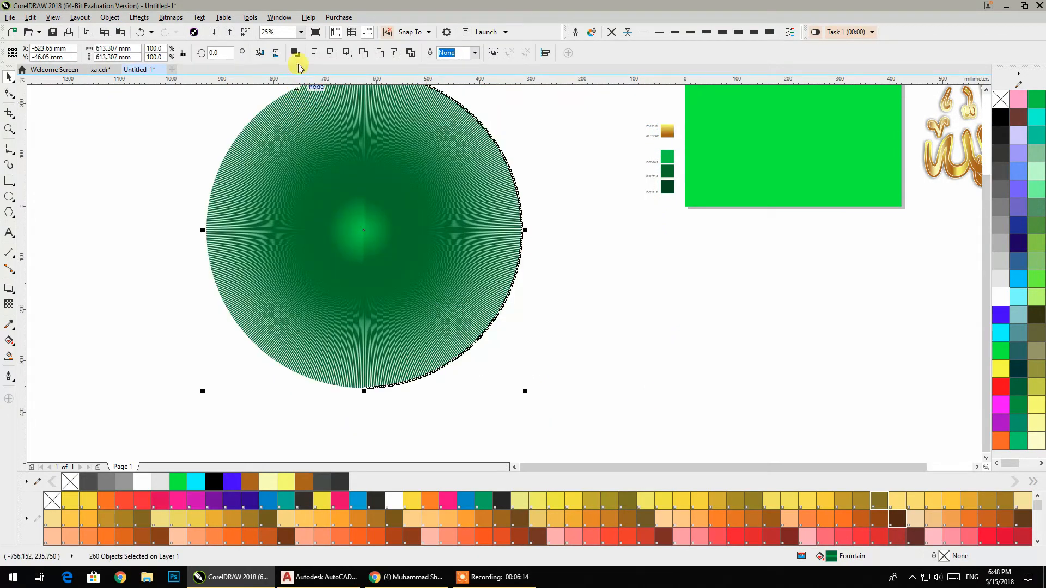
{"action": "left_click", "coordinate": [316, 52]}
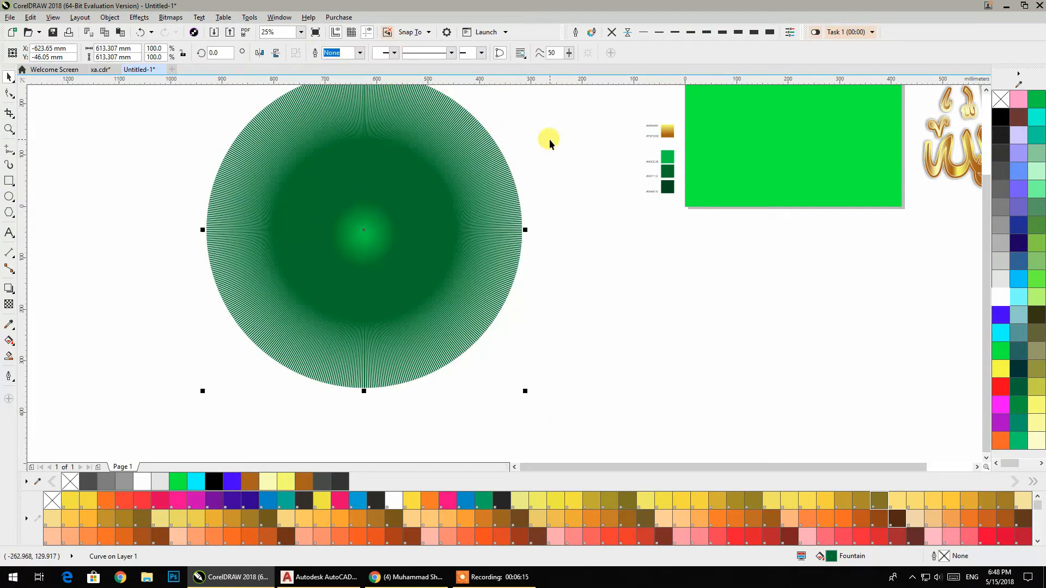
{"action": "left_click", "coordinate": [549, 139]}
PowerClip the ray disc inside the green page rectangle
{"action": "left_click", "coordinate": [459, 170]}
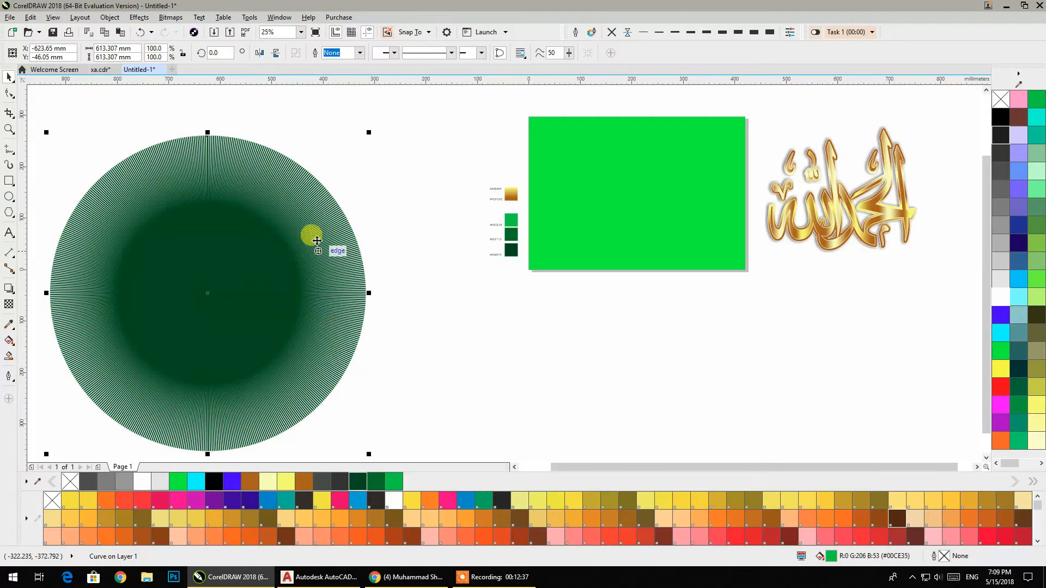
{"action": "right_click", "coordinate": [310, 217]}
{"action": "left_click", "coordinate": [341, 224]}
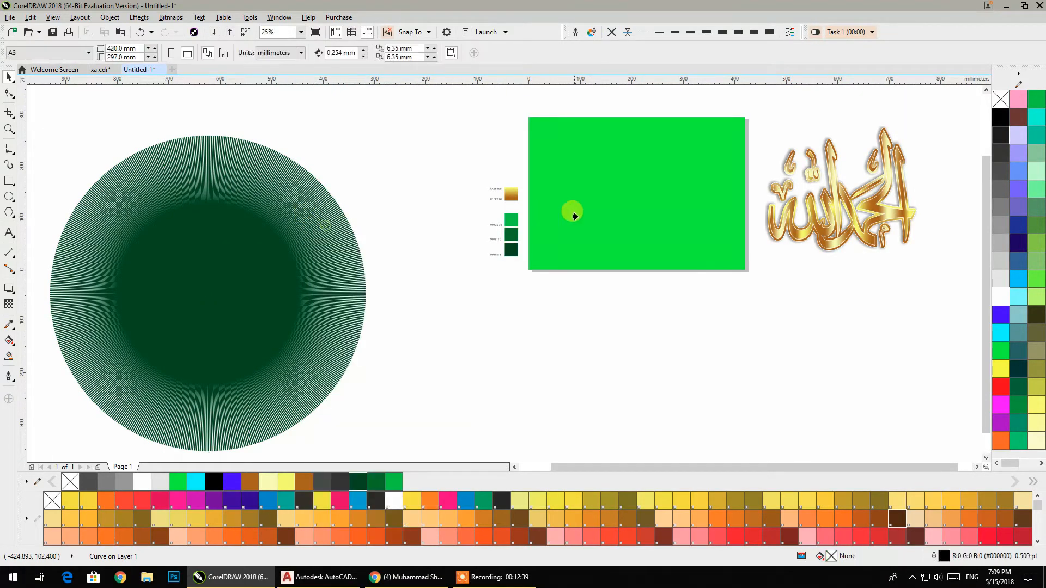
{"action": "left_click", "coordinate": [618, 212]}
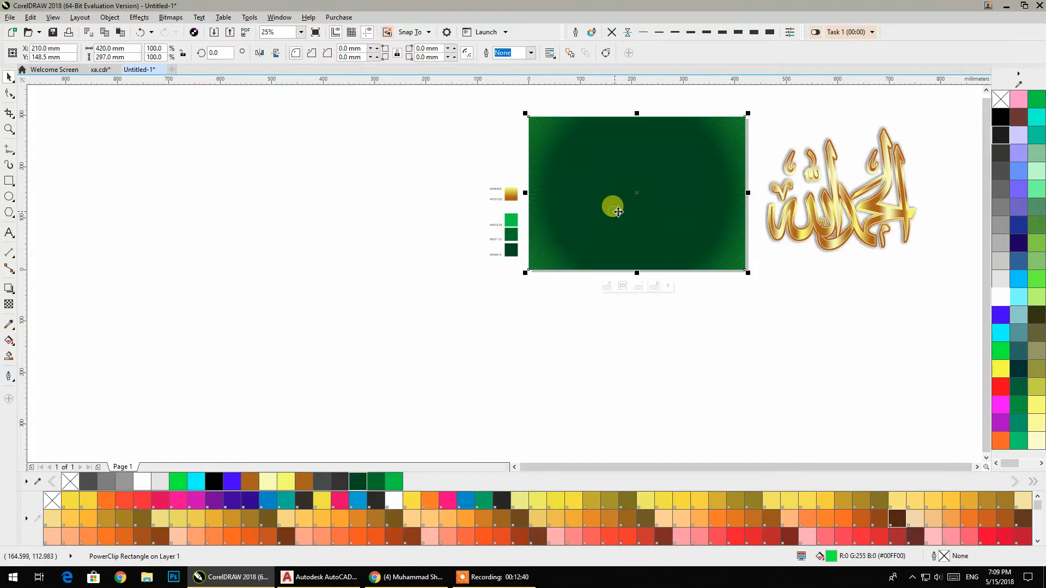
Edit the PowerClip contents to squash the ray disc to about 459 mm high, centre it on the page, and finish editing
{"action": "left_click", "coordinate": [608, 287]}
{"action": "left_click", "coordinate": [612, 218]}
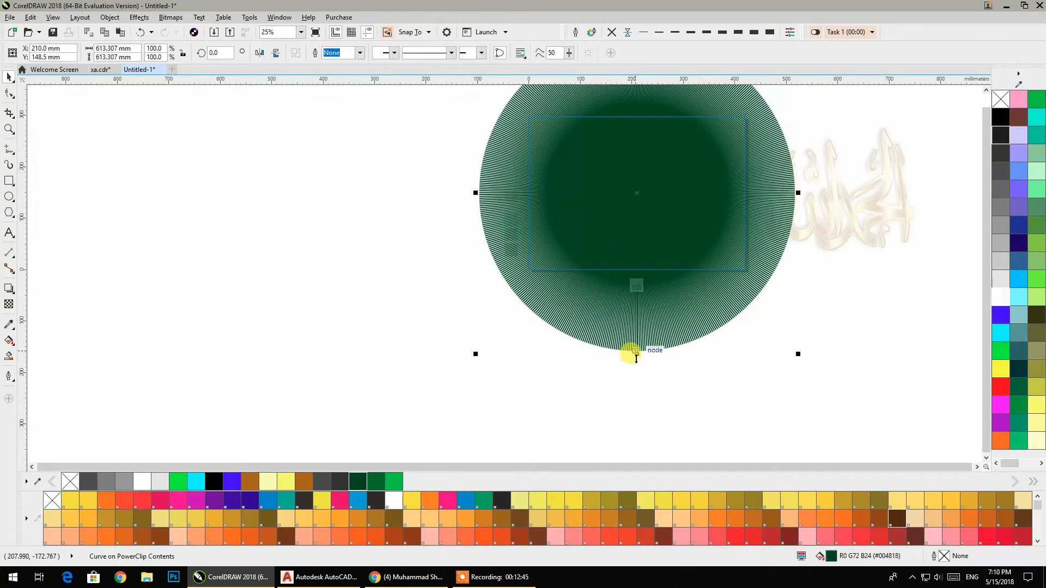
{"action": "left_click_drag", "start_coordinate": [635, 355], "coordinate": [632, 297]}
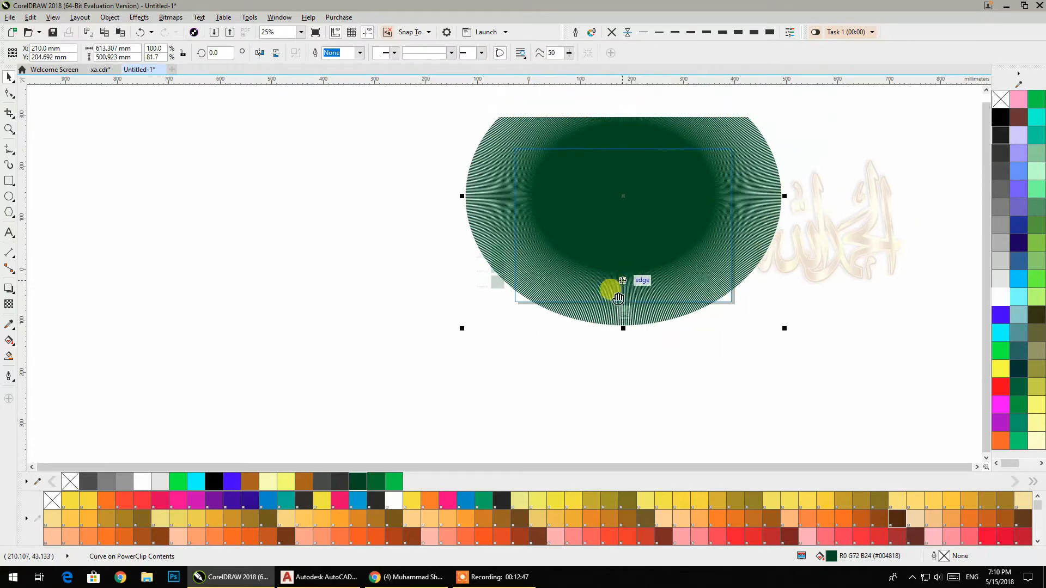
{"action": "left_click_drag", "start_coordinate": [596, 118], "coordinate": [597, 139]}
{"action": "key", "text": "p"}
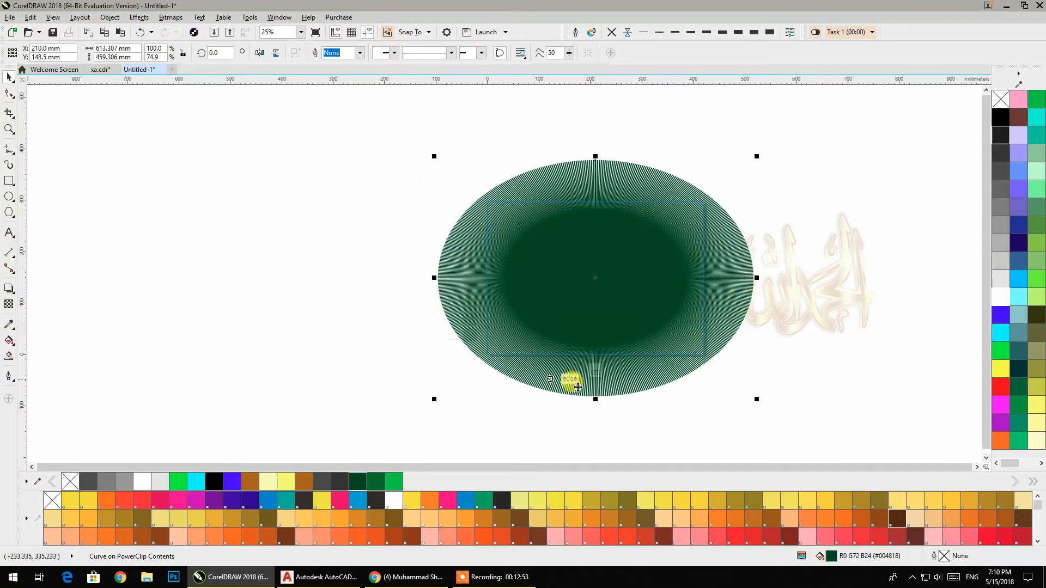
{"action": "left_click", "coordinate": [594, 369]}
{"action": "left_click", "coordinate": [302, 275]}
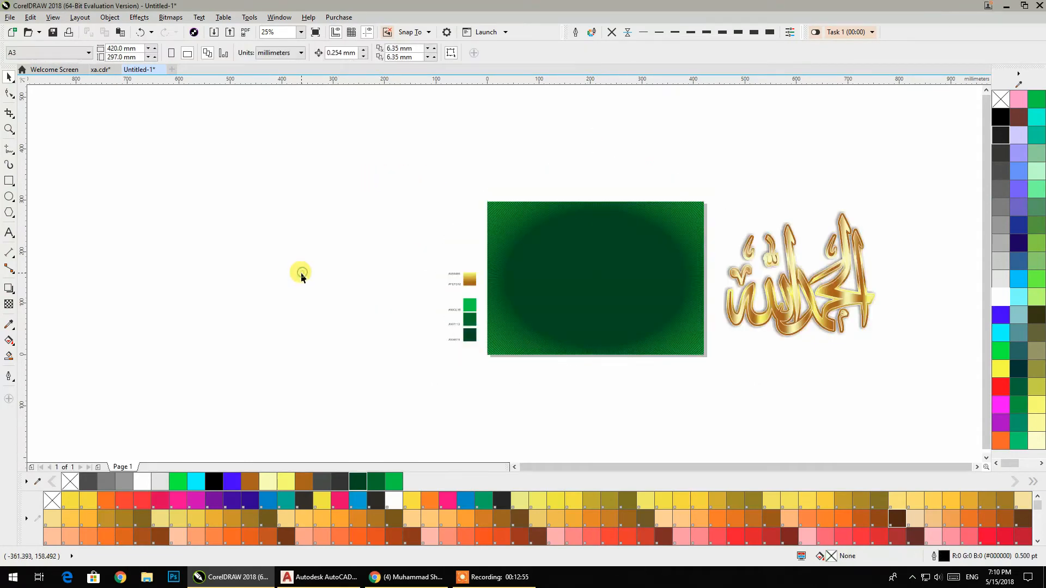
{"action": "scroll", "coordinate": [615, 325], "scroll_direction": "up", "scroll_amount": 1}
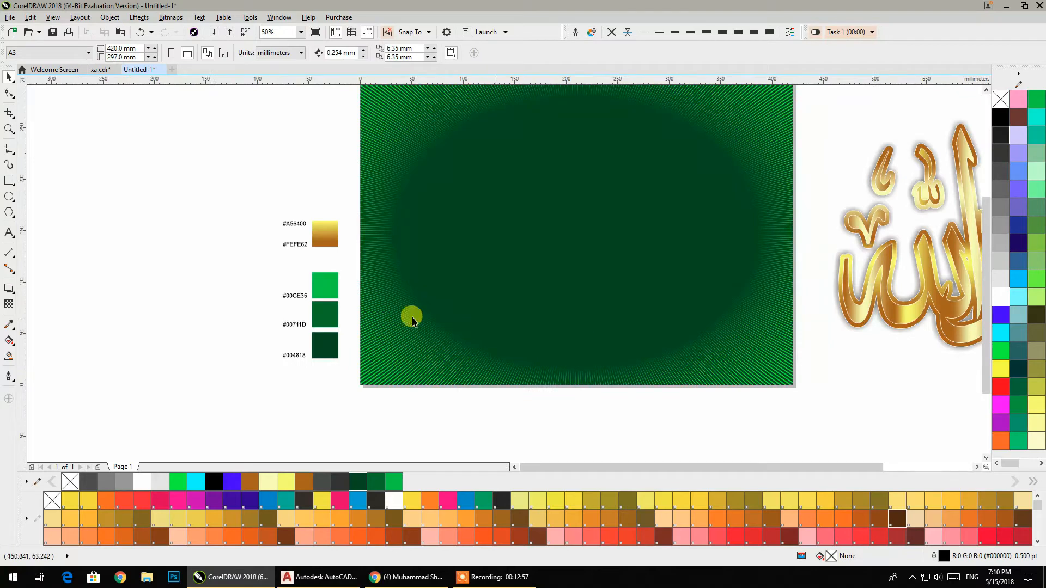
{"action": "left_click", "coordinate": [378, 271]}
{"action": "left_click", "coordinate": [210, 247]}
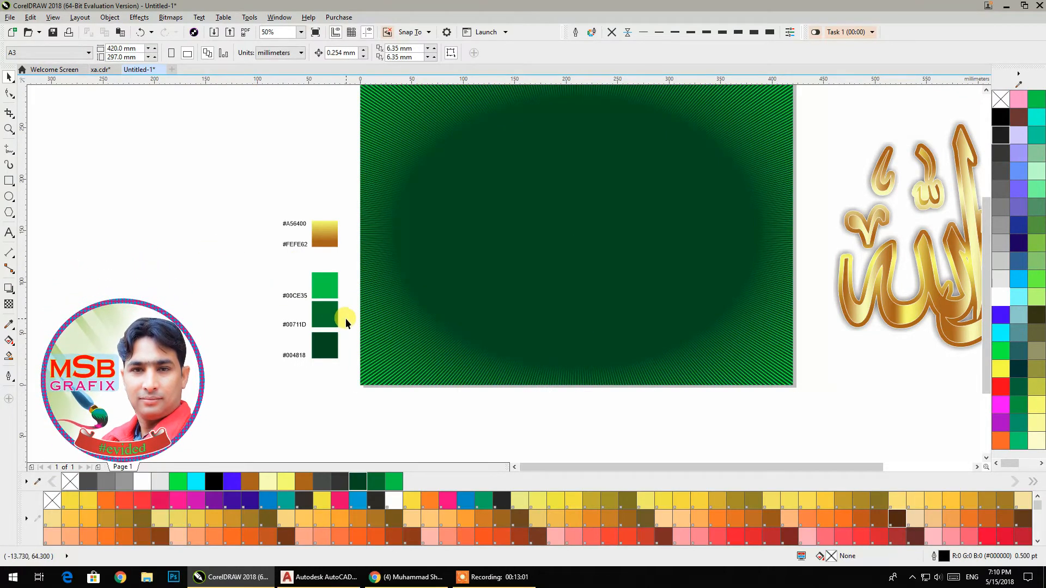
{"action": "left_click", "coordinate": [404, 271]}
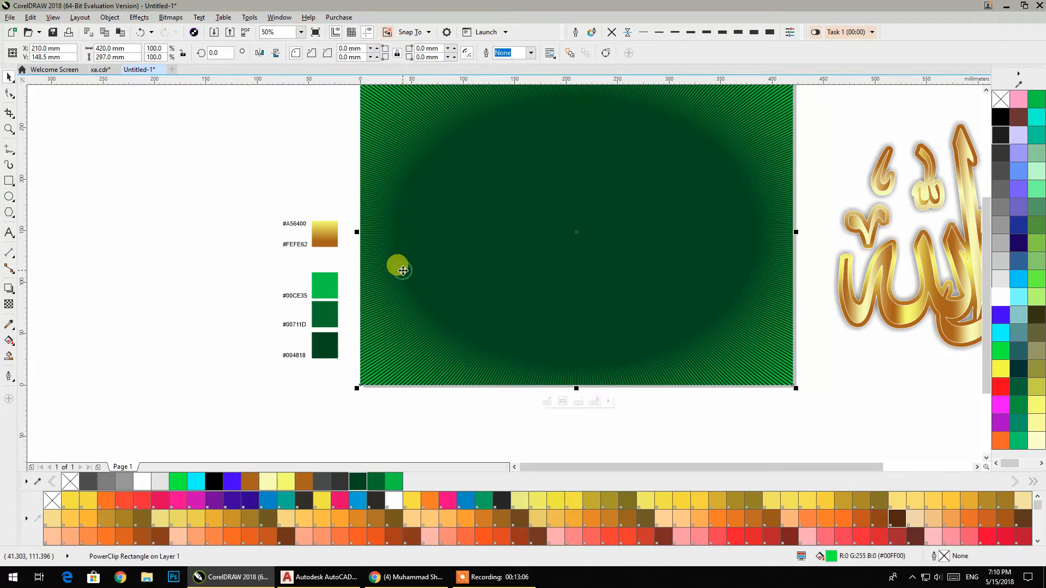
{"action": "left_click", "coordinate": [557, 403]}
{"action": "left_click", "coordinate": [544, 360]}
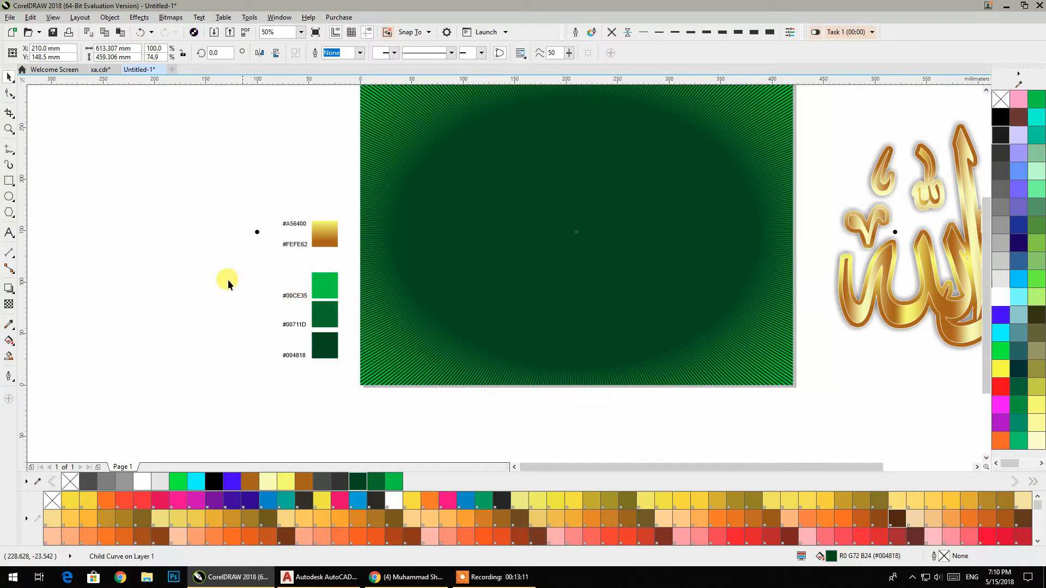
{"action": "left_click", "coordinate": [210, 257]}
Reopen the PowerClip contents and narrow the ray disc from both sides to about 578 mm wide
{"action": "left_click", "coordinate": [609, 299]}
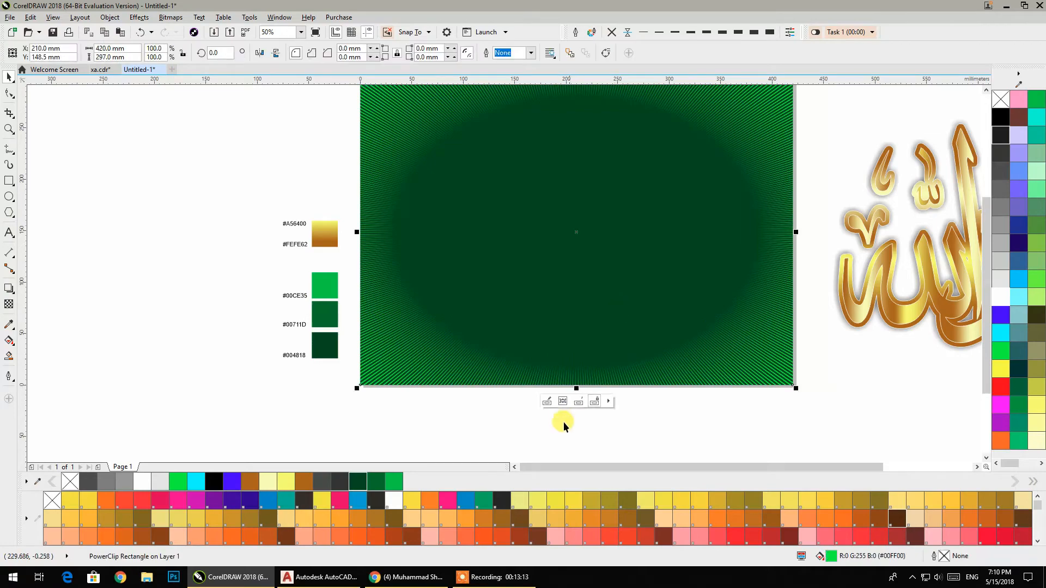
{"action": "left_click", "coordinate": [568, 297]}
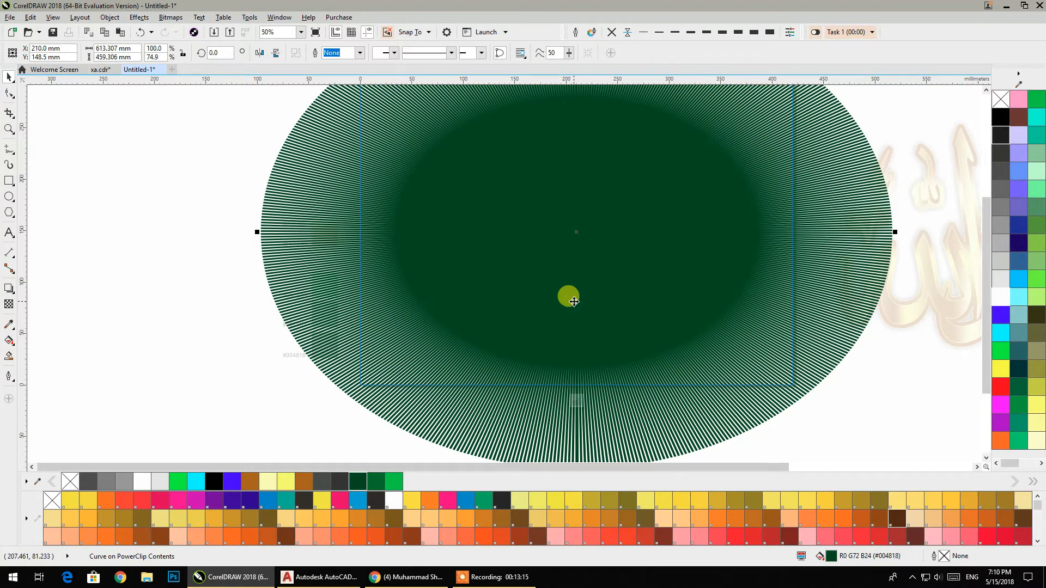
{"action": "mouse_move", "coordinate": [264, 234]}
{"action": "left_mouse_down"}
{"action": "mouse_move", "coordinate": [254, 229]}
{"action": "mouse_move", "coordinate": [278, 232]}
{"action": "left_mouse_up"}
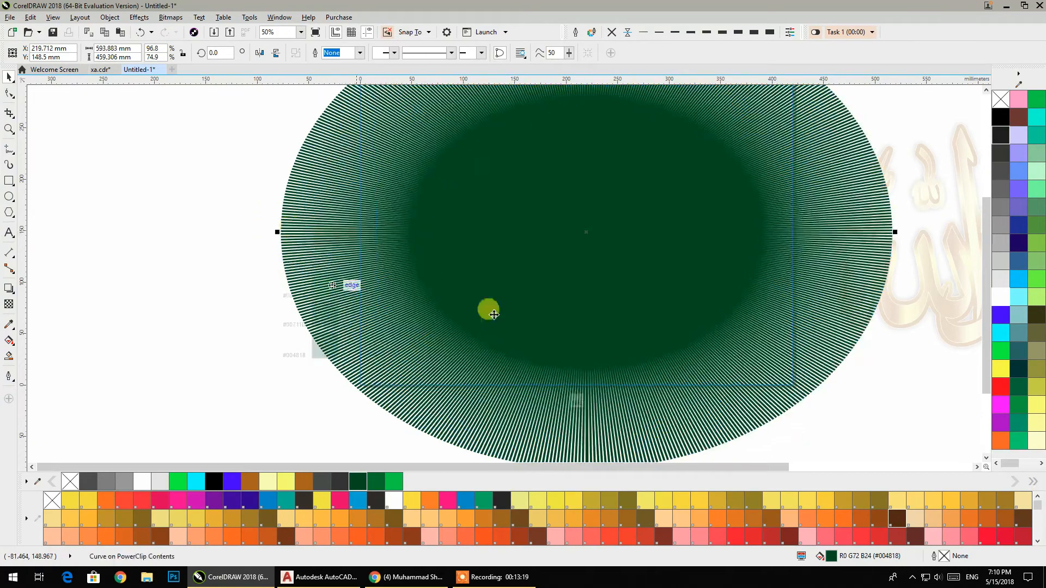
{"action": "left_click_drag", "start_coordinate": [895, 234], "coordinate": [878, 233]}
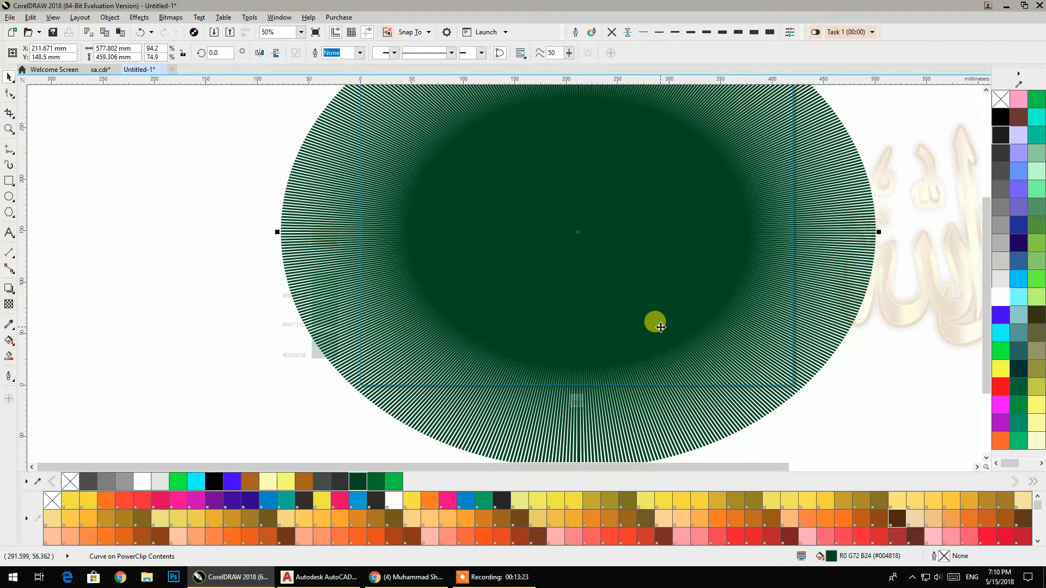
{"action": "scroll", "coordinate": [660, 327], "scroll_direction": "down", "scroll_amount": 1}
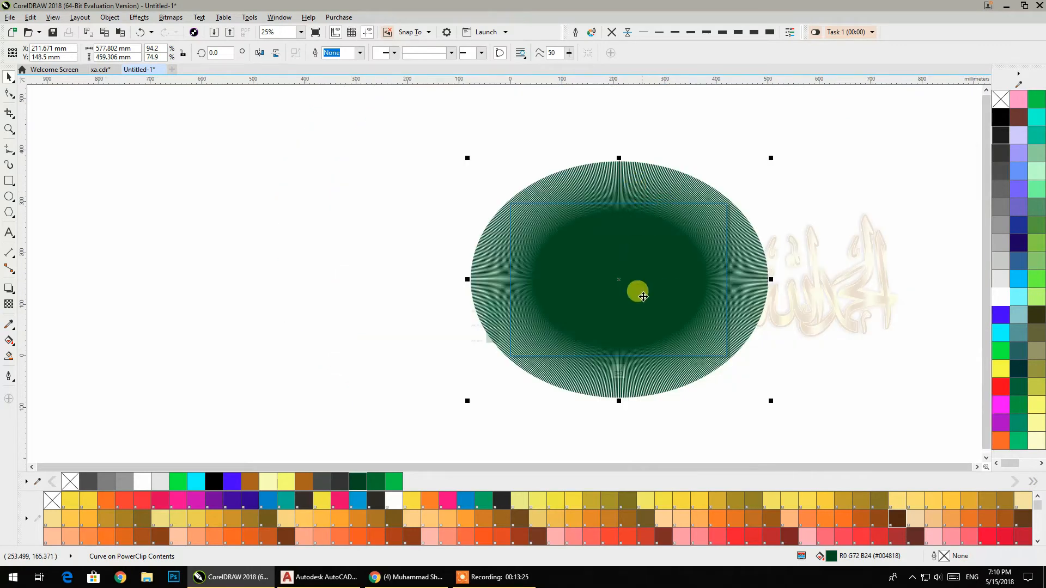
{"action": "scroll", "coordinate": [643, 296], "scroll_direction": "up", "scroll_amount": 1}
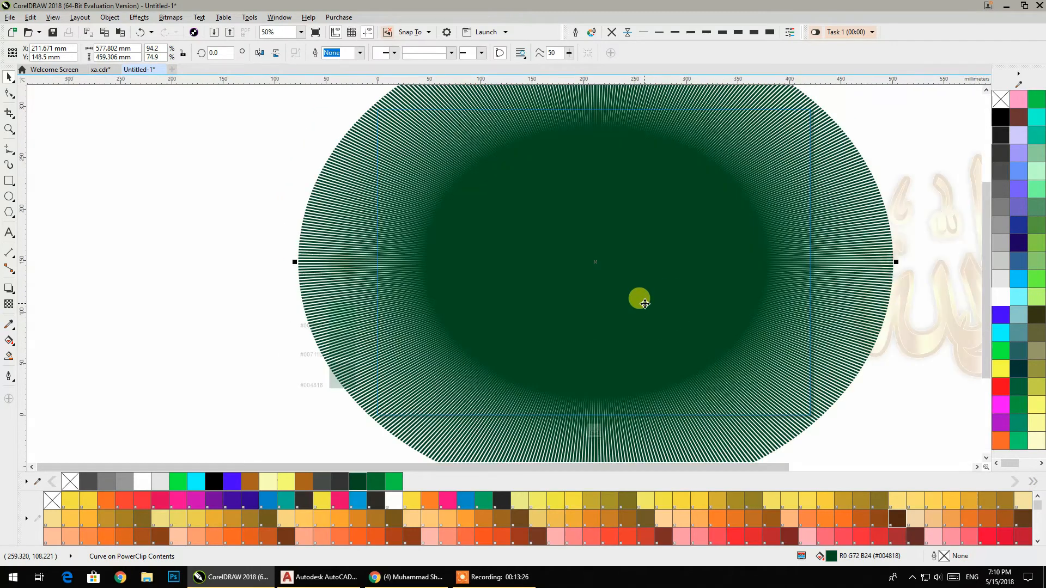
Apply an elliptical fountain fill to the ray disc, bright green at the centre and darker green outward, starting from the disc's centre
{"action": "left_click", "coordinate": [9, 341]}
{"action": "left_click_drag", "start_coordinate": [594, 262], "coordinate": [413, 394]}
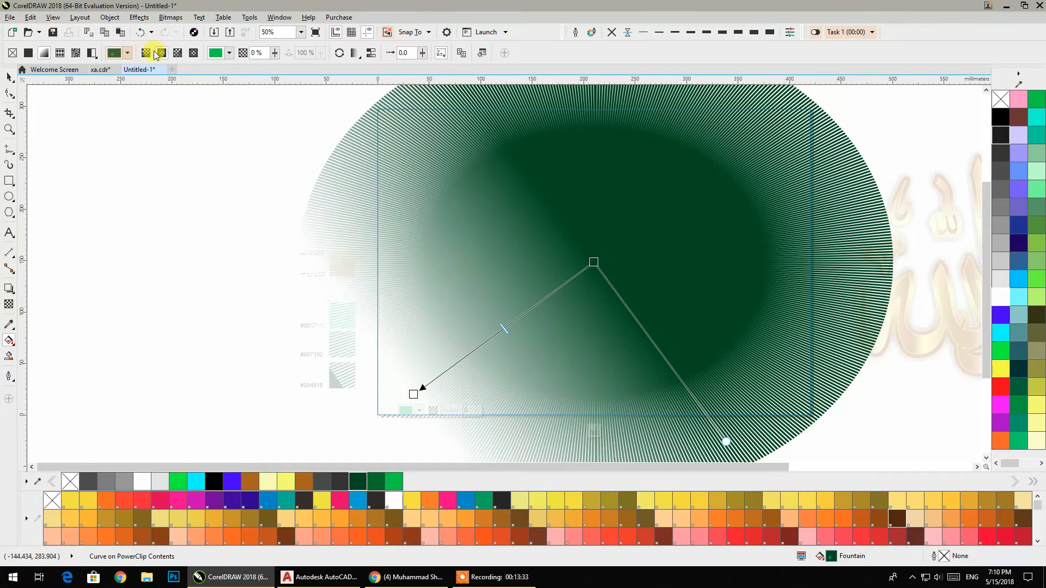
{"action": "left_click", "coordinate": [178, 53]}
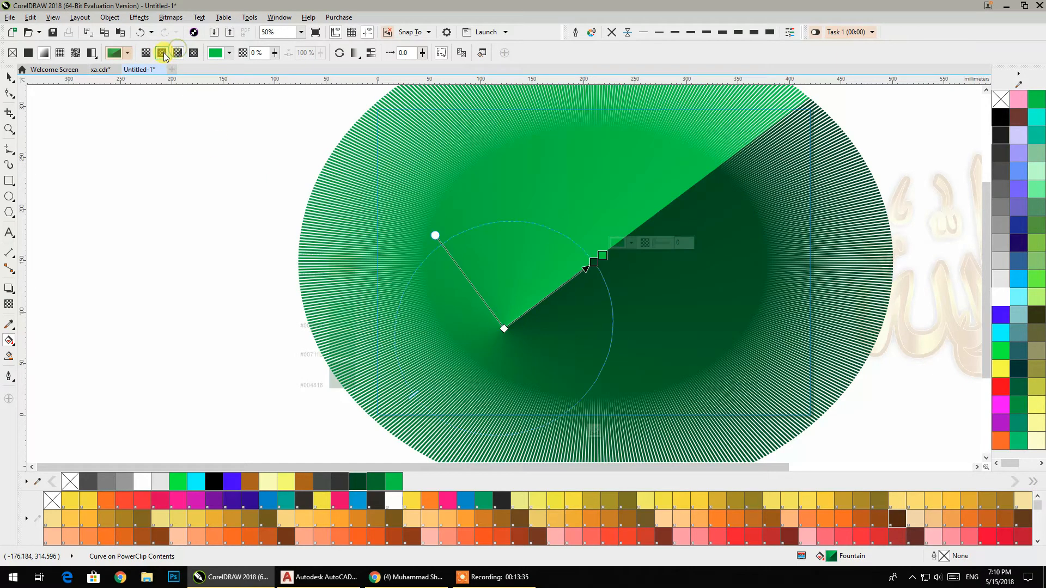
{"action": "left_click", "coordinate": [161, 53]}
{"action": "left_click_drag", "start_coordinate": [505, 330], "coordinate": [594, 263]}
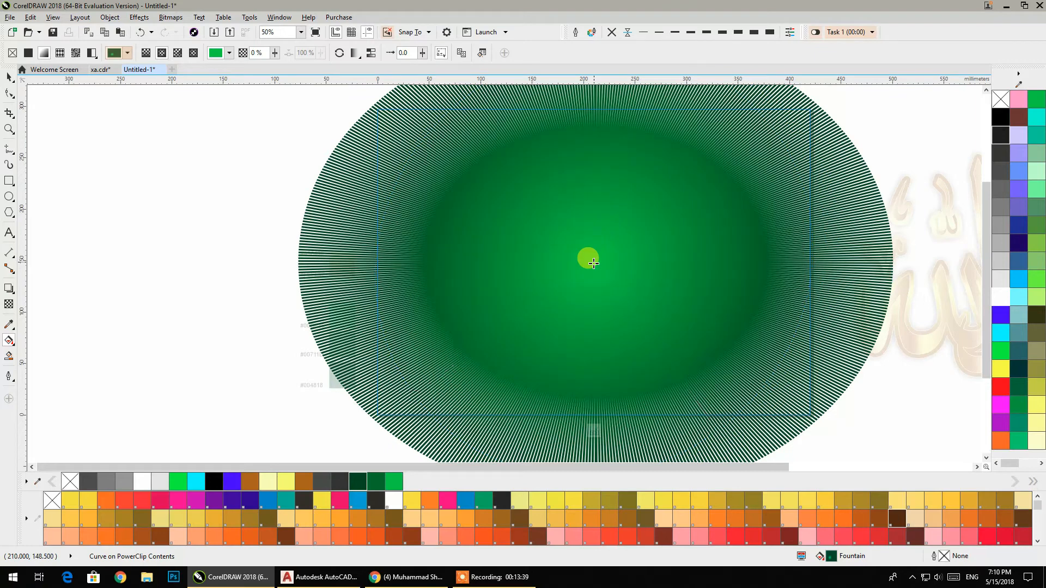
Adjust the gradient's outer end to reach the edge of the disc's solid core in dark green, and finish editing the PowerClip
{"action": "left_click_drag", "start_coordinate": [408, 398], "coordinate": [450, 282]}
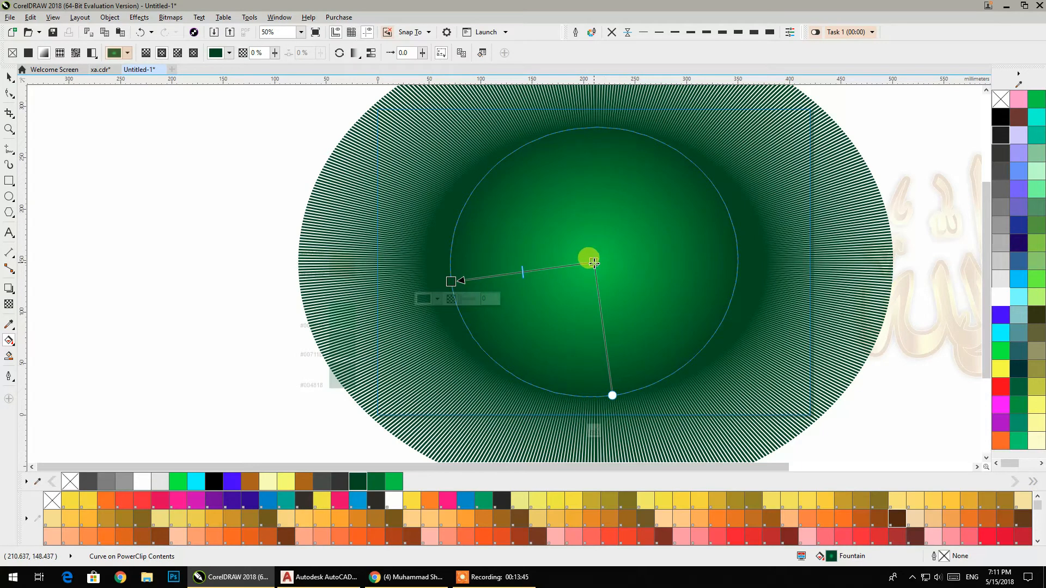
{"action": "left_click", "coordinate": [594, 263]}
{"action": "mouse_move", "coordinate": [453, 285]}
{"action": "left_mouse_down"}
{"action": "mouse_move", "coordinate": [461, 282]}
{"action": "mouse_move", "coordinate": [435, 280]}
{"action": "left_mouse_up"}
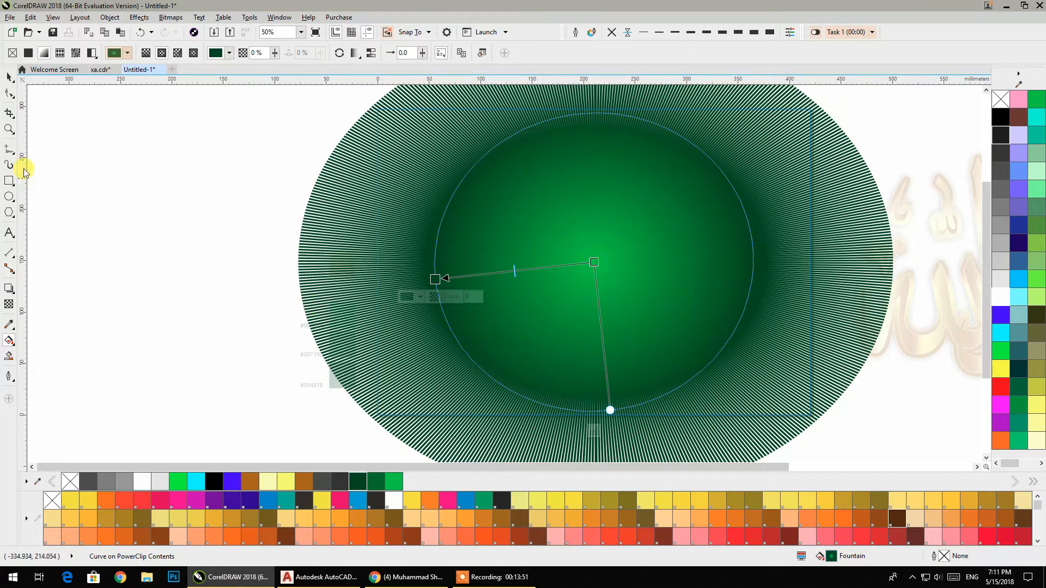
{"action": "left_click", "coordinate": [8, 79]}
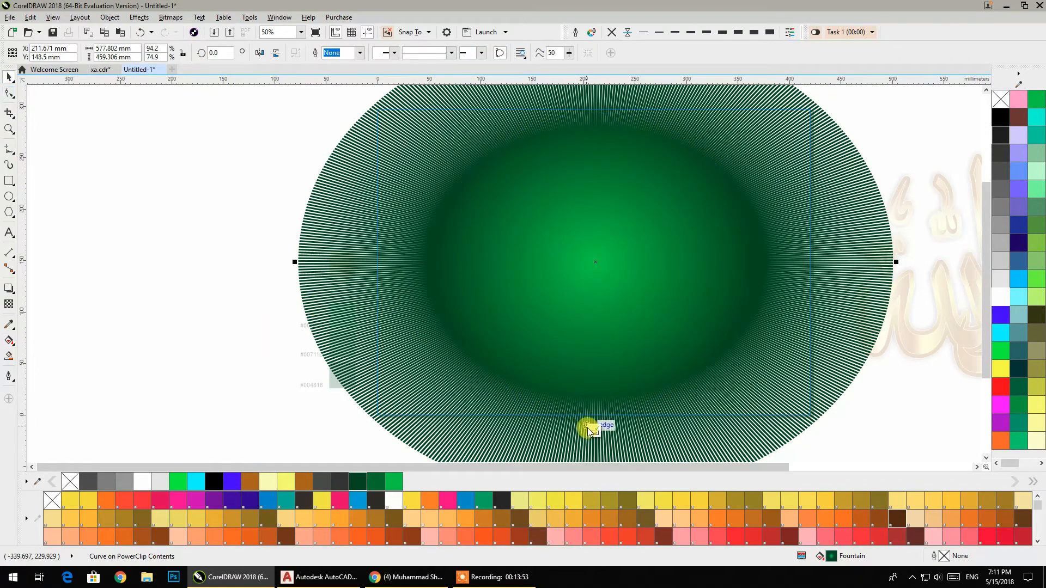
{"action": "left_click", "coordinate": [582, 431]}
{"action": "left_click", "coordinate": [155, 212]}
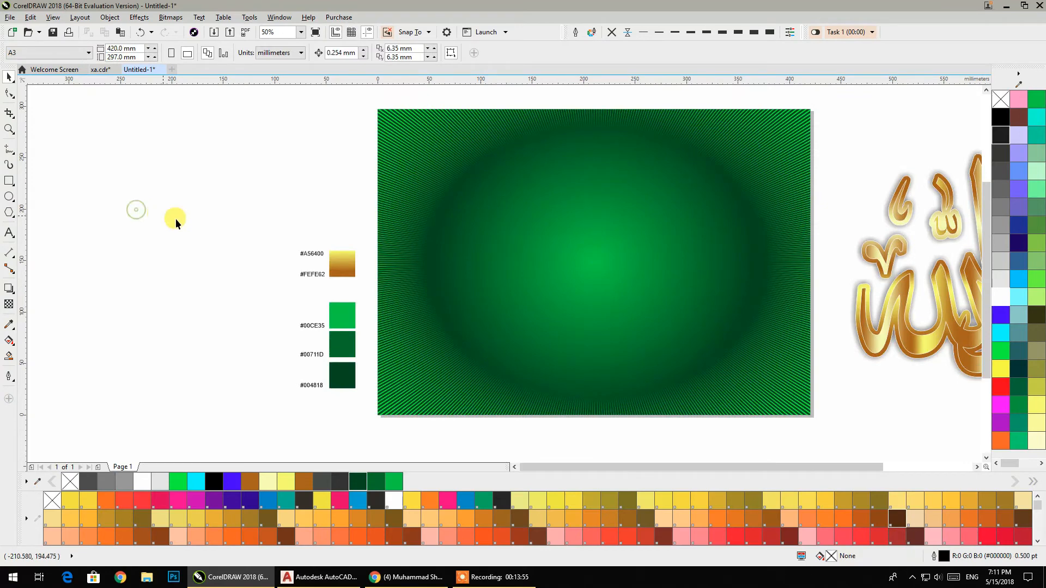
Move the golden calligraphy onto the middle of the green ray background
{"action": "left_click_drag", "start_coordinate": [900, 297], "coordinate": [498, 291]}
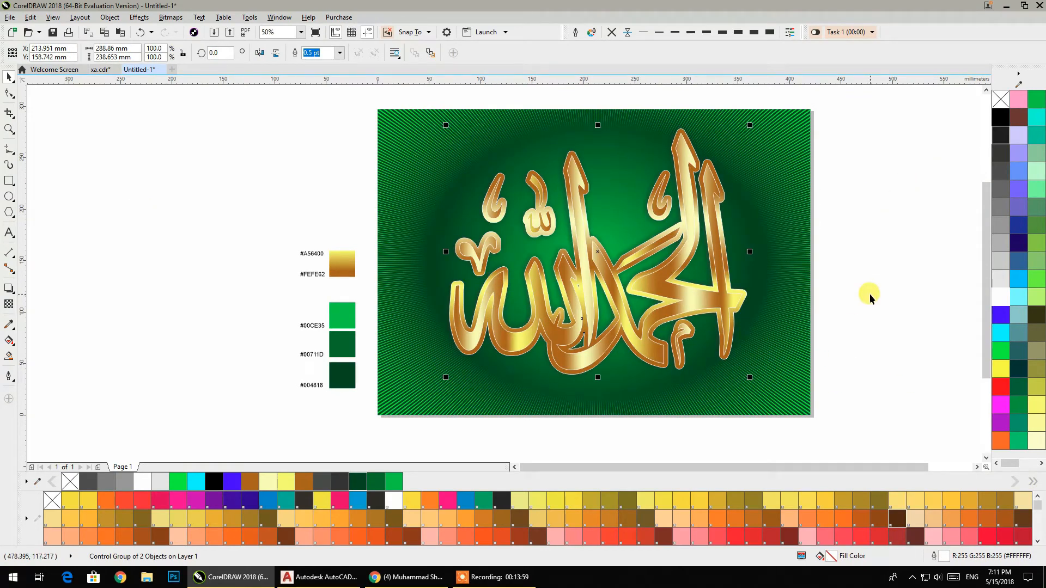
Centre the calligraphy on the page and colour its outline red with PANTONE 1788 C
{"action": "key", "text": "p"}
{"action": "left_click", "coordinate": [838, 248]}
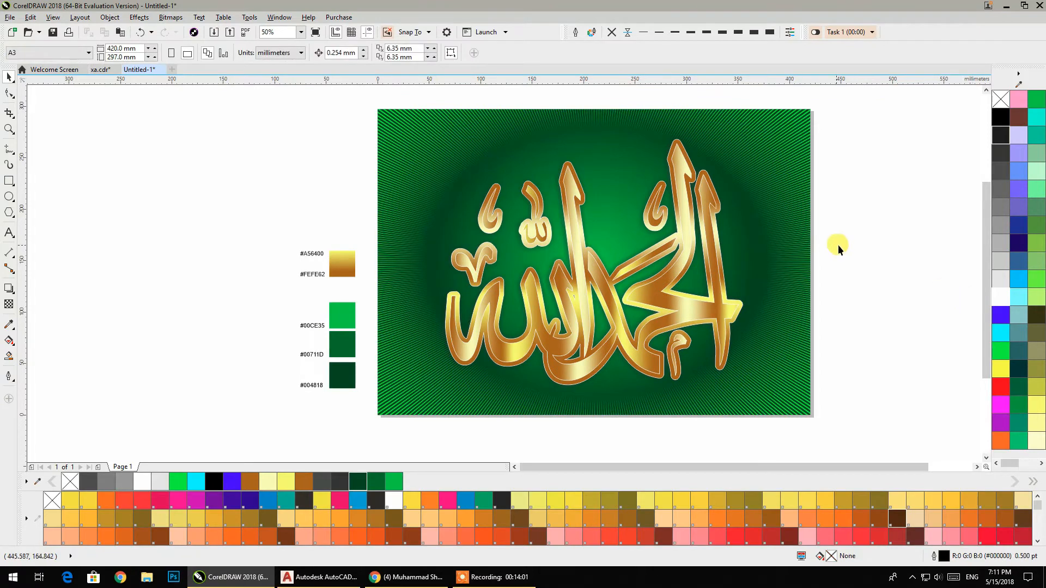
{"action": "left_click", "coordinate": [692, 242]}
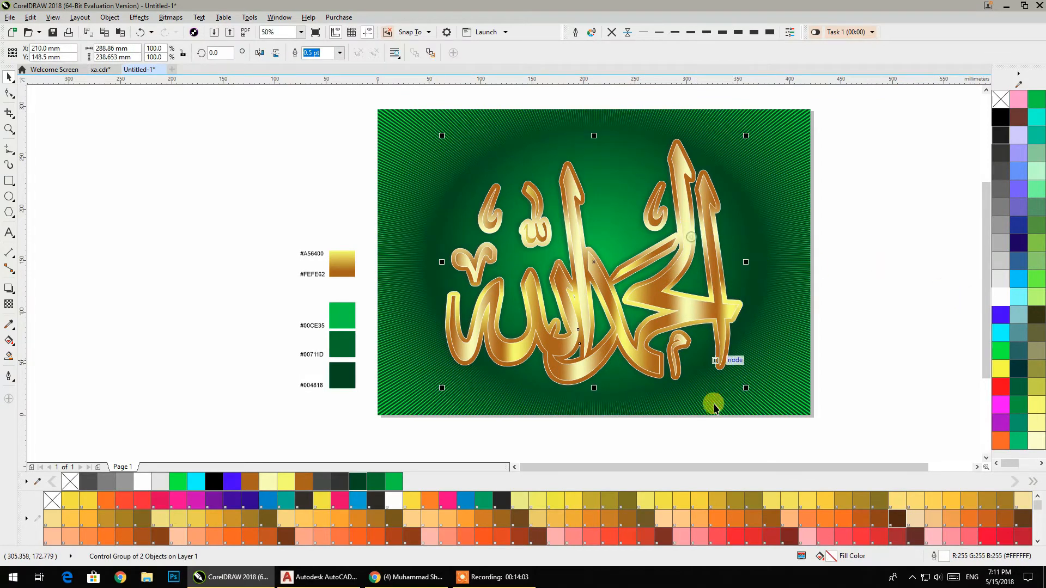
{"action": "right_click", "coordinate": [735, 538]}
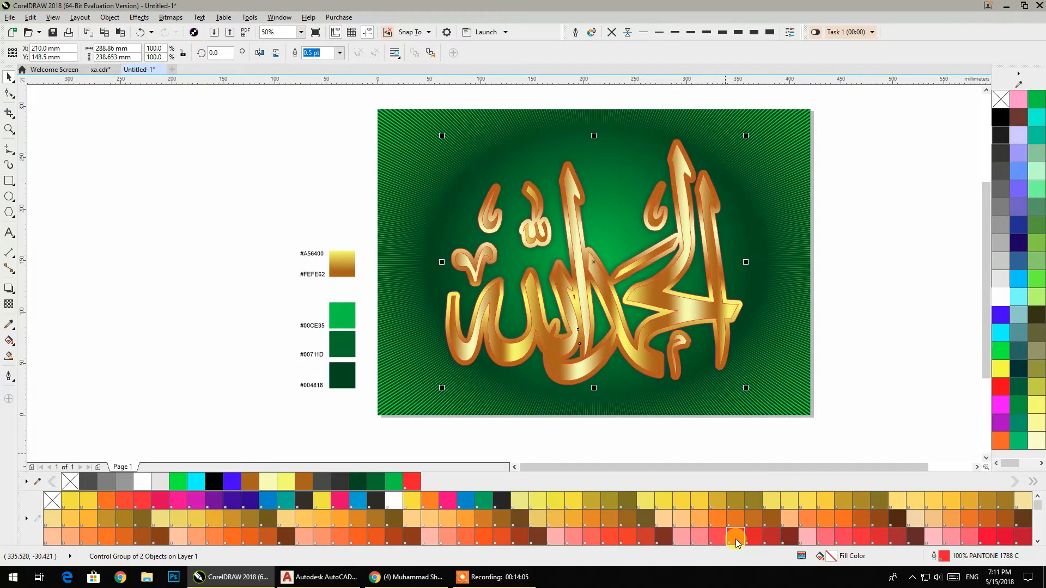
Give the calligraphy's outline rounded corners and a hairline width
{"action": "left_click", "coordinate": [578, 32]}
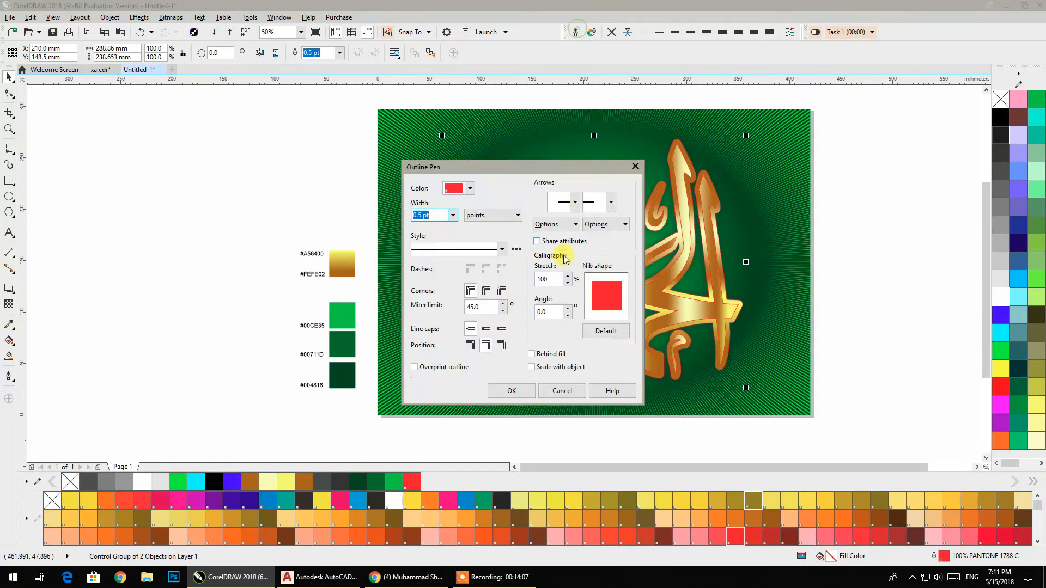
{"action": "left_click", "coordinate": [486, 292]}
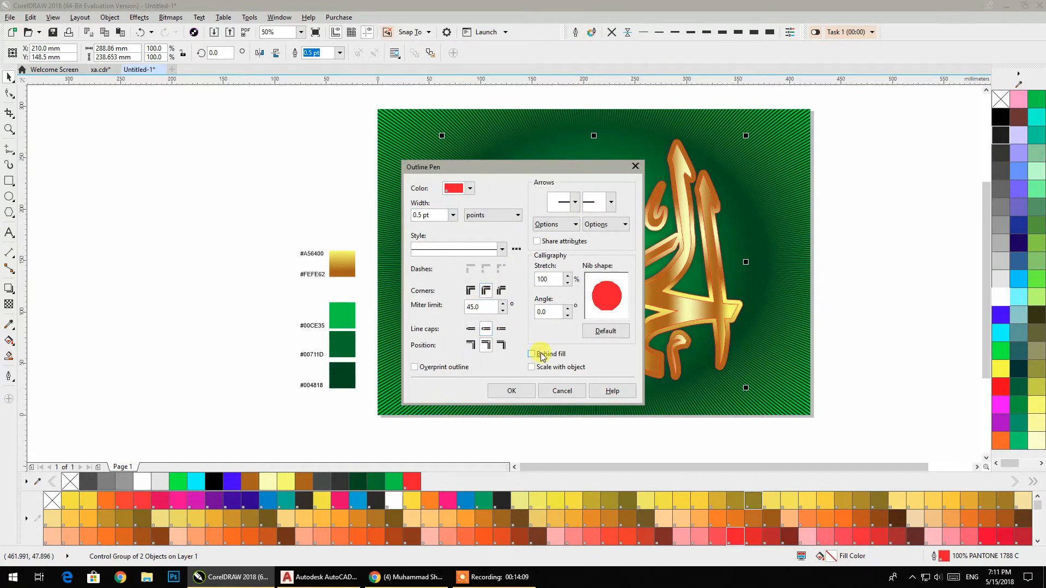
{"action": "left_click", "coordinate": [453, 216]}
{"action": "left_click", "coordinate": [446, 240]}
{"action": "left_click", "coordinate": [511, 391]}
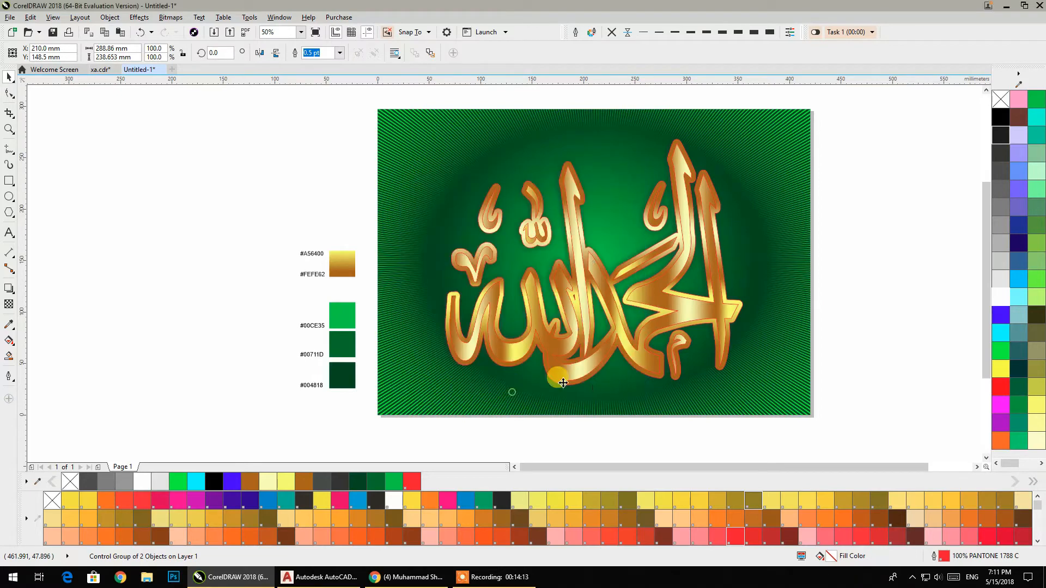
Move the calligraphy up the page to about X 208 mm, Y 164 mm, and deselect it
{"action": "left_click", "coordinate": [906, 254]}
{"action": "left_click_drag", "start_coordinate": [230, 181], "coordinate": [370, 402]}
{"action": "left_click", "coordinate": [235, 162]}
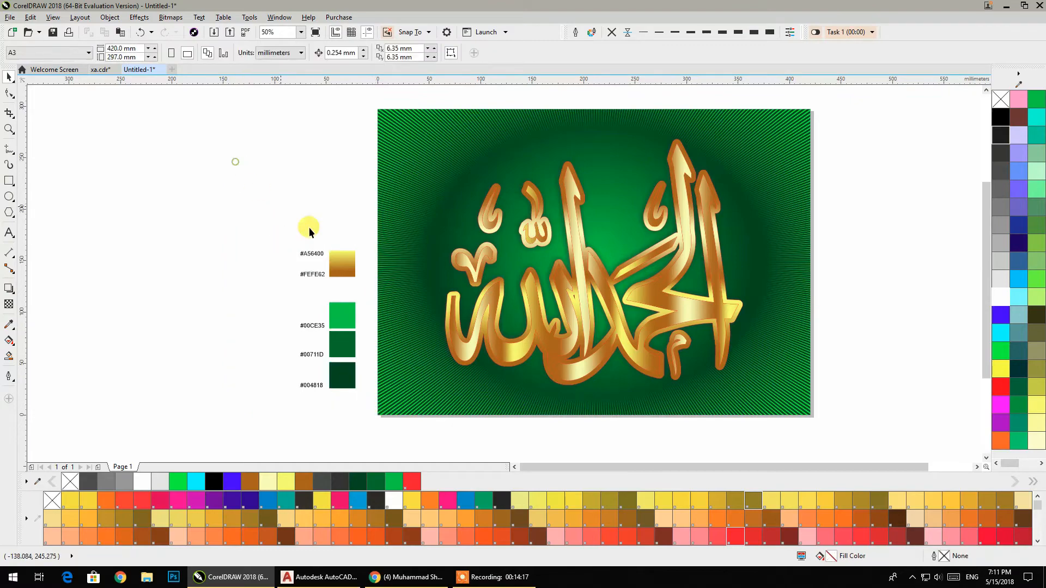
{"action": "left_click_drag", "start_coordinate": [640, 337], "coordinate": [576, 295]}
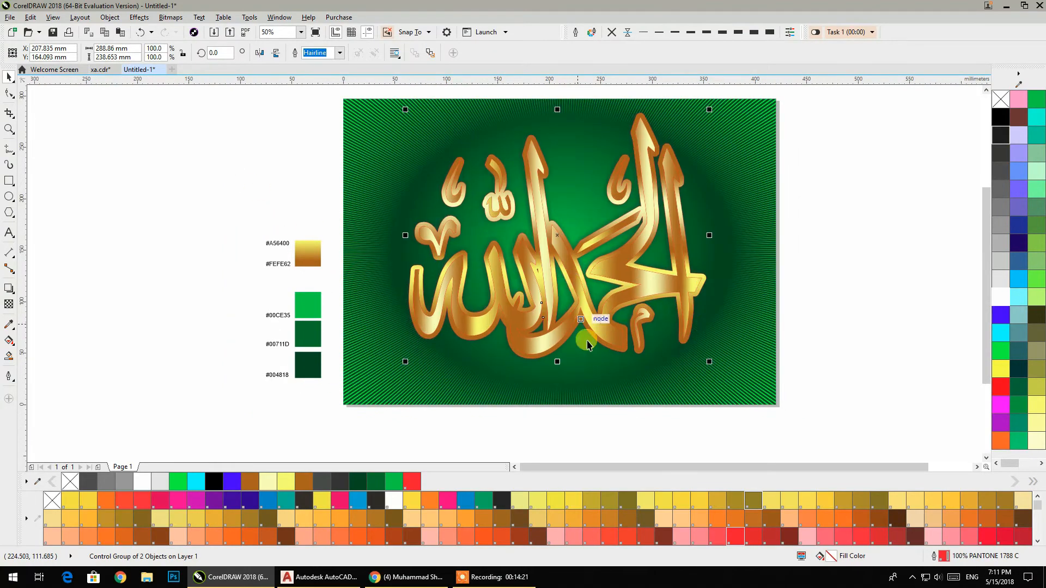
{"action": "left_click", "coordinate": [577, 418]}
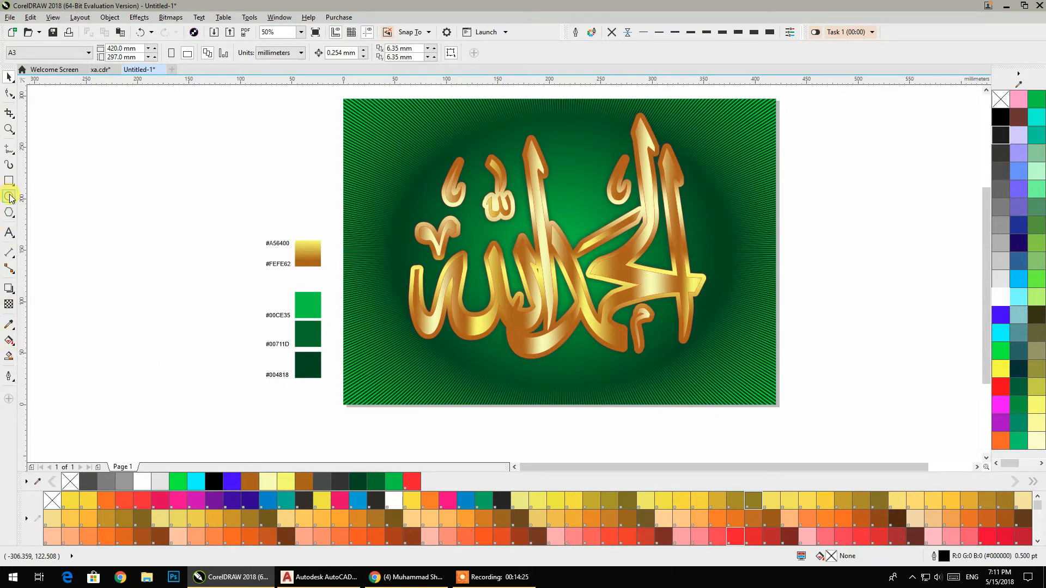
Draw a flat ellipse about 286 mm wide and 12.7 mm high beneath the calligraphy and centre it roughly under the lettering
{"action": "left_click", "coordinate": [10, 197]}
{"action": "left_click_drag", "start_coordinate": [427, 368], "coordinate": [724, 383]}
{"action": "left_click", "coordinate": [9, 79]}
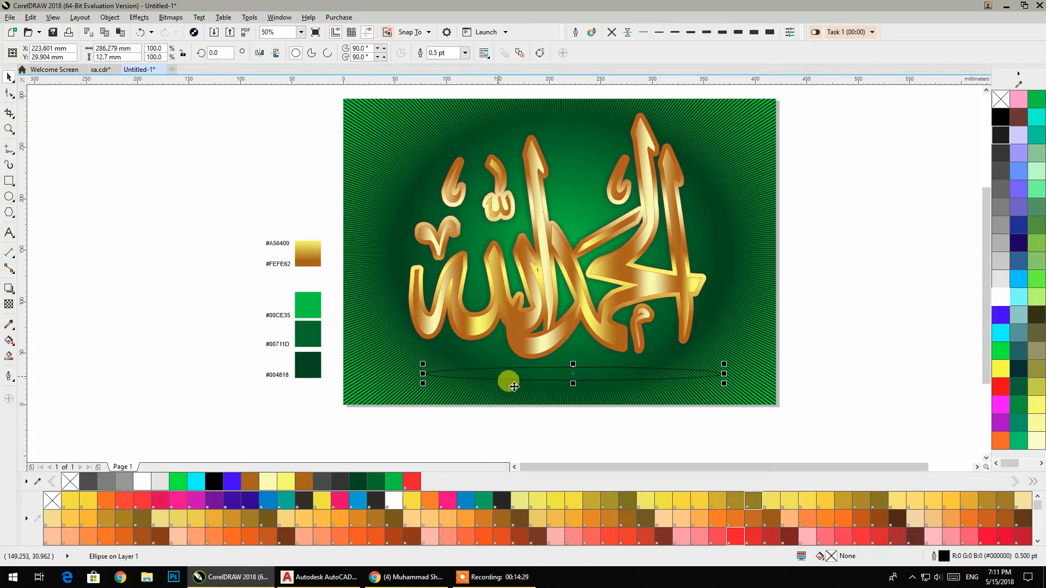
{"action": "left_click_drag", "start_coordinate": [573, 375], "coordinate": [569, 377]}
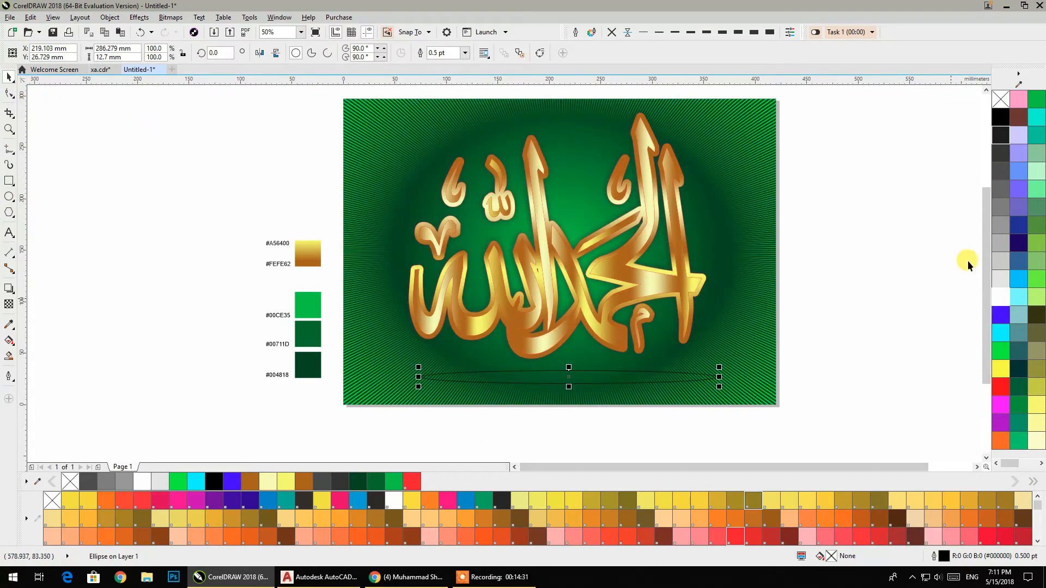
Fill the ellipse black without an outline and convert it to a 300 dpi RGB bitmap with a transparent background
{"action": "left_click", "coordinate": [999, 117]}
{"action": "left_click", "coordinate": [610, 33]}
{"action": "left_click", "coordinate": [162, 18]}
{"action": "left_click", "coordinate": [173, 29]}
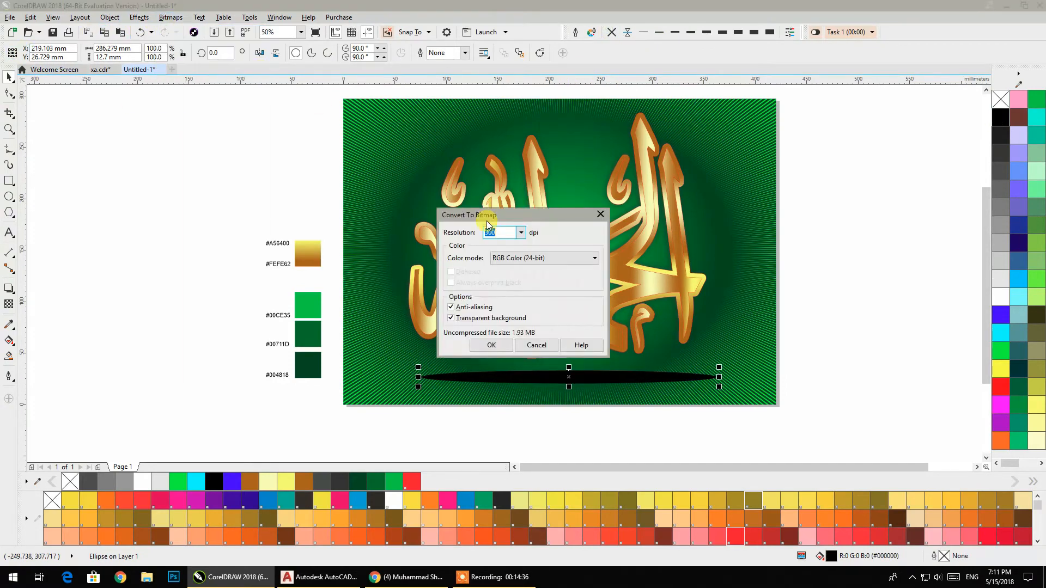
{"action": "left_click", "coordinate": [491, 347]}
Apply a Gaussian Blur with a radius of 88.5 pixels to the black ellipse bitmap
{"action": "left_click", "coordinate": [185, 18]}
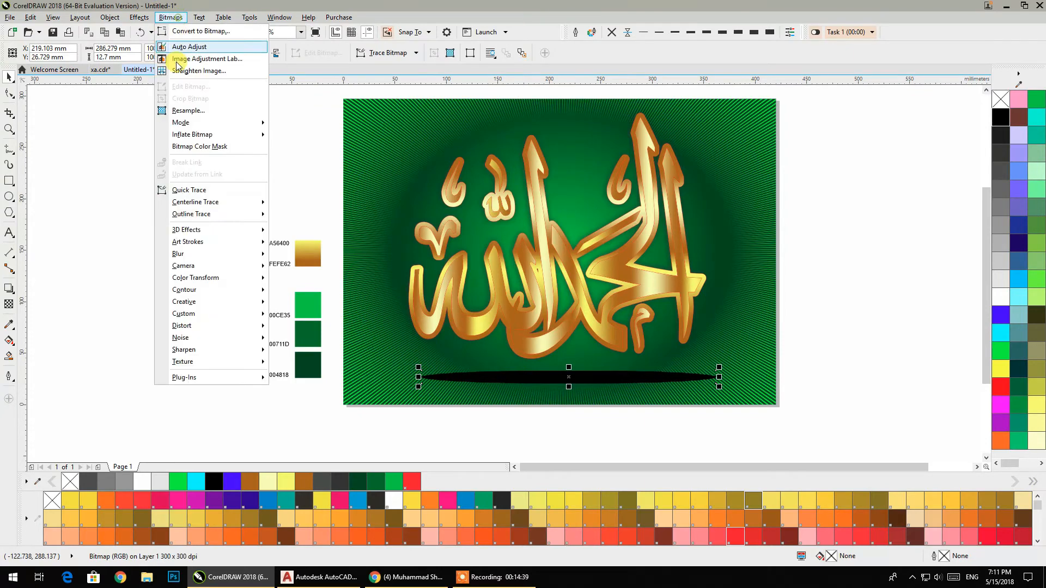
{"action": "mouse_move", "coordinate": [275, 259]}
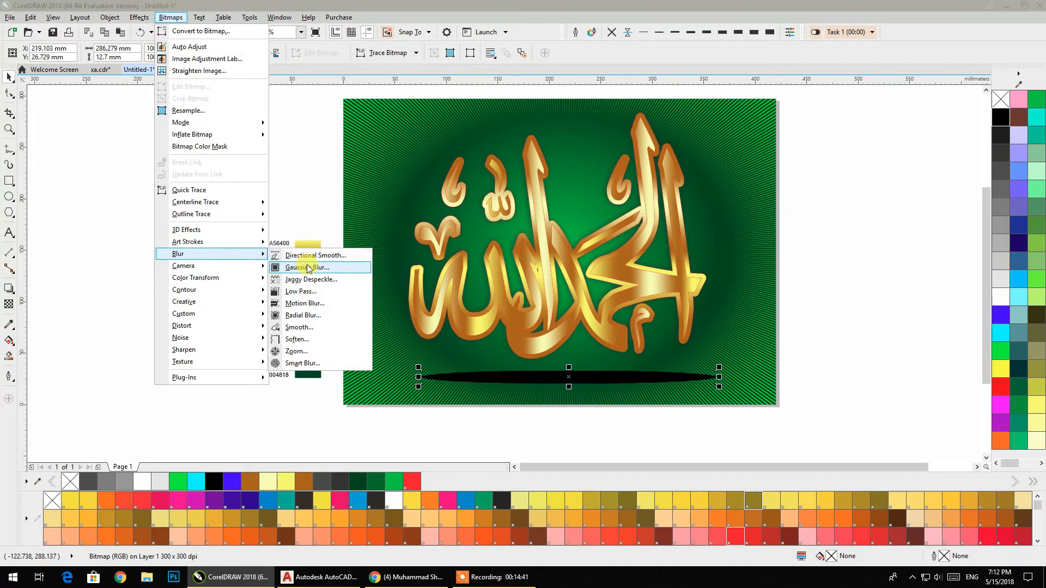
{"action": "left_click", "coordinate": [308, 268]}
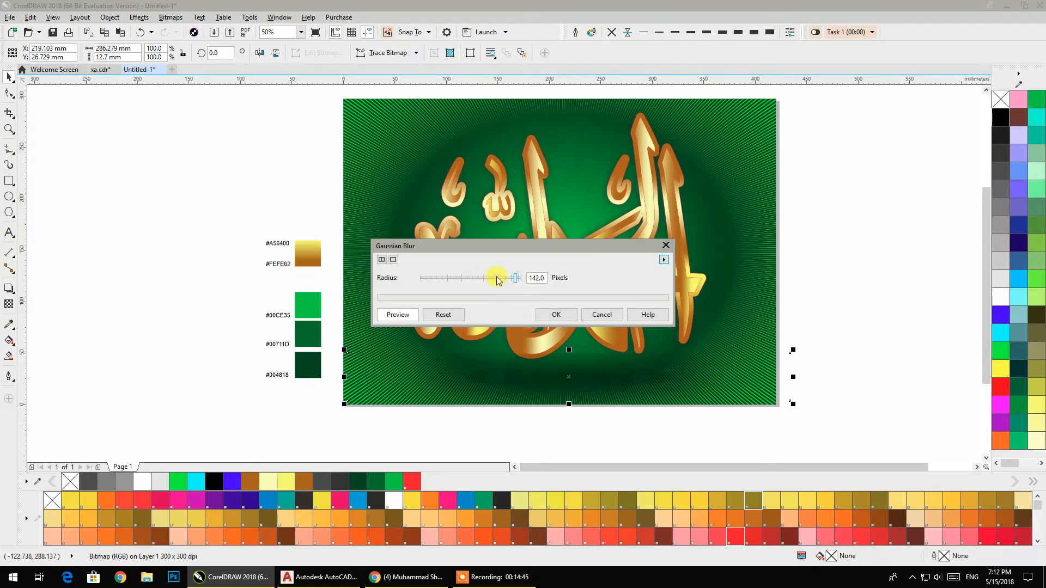
{"action": "left_click_drag", "start_coordinate": [505, 280], "coordinate": [499, 281]}
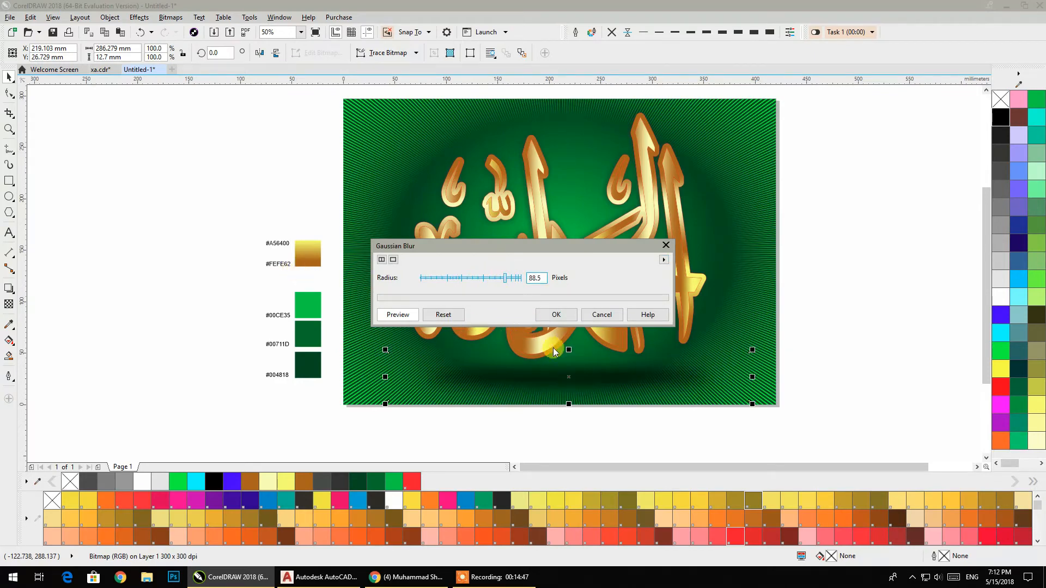
{"action": "left_click", "coordinate": [554, 321]}
Flatten the blurred shadow near the page's lower edge and stretch it wider towards both sides
{"action": "left_click_drag", "start_coordinate": [569, 349], "coordinate": [569, 360]}
{"action": "left_click_drag", "start_coordinate": [385, 381], "coordinate": [357, 381]}
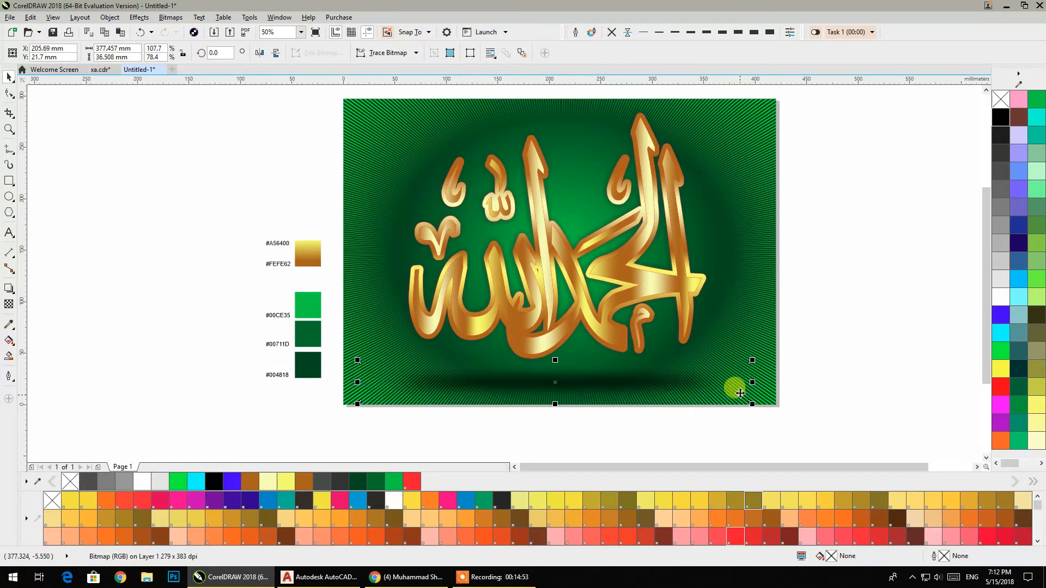
{"action": "left_click_drag", "start_coordinate": [752, 382], "coordinate": [765, 381]}
{"action": "left_click_drag", "start_coordinate": [560, 404], "coordinate": [582, 401]}
{"action": "left_click_drag", "start_coordinate": [560, 360], "coordinate": [560, 366]}
{"action": "left_click", "coordinate": [545, 430]}
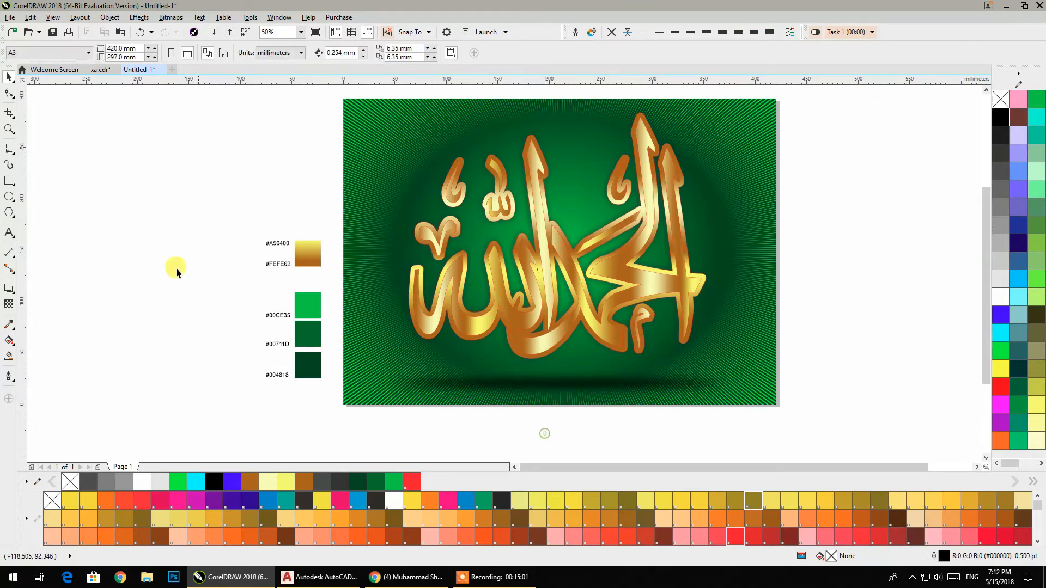
Draw a circle about 36 mm across near the page's upper-left corner and fill it white without an outline
{"action": "left_click", "coordinate": [10, 197]}
{"action": "left_click_drag", "start_coordinate": [356, 135], "coordinate": [395, 173]}
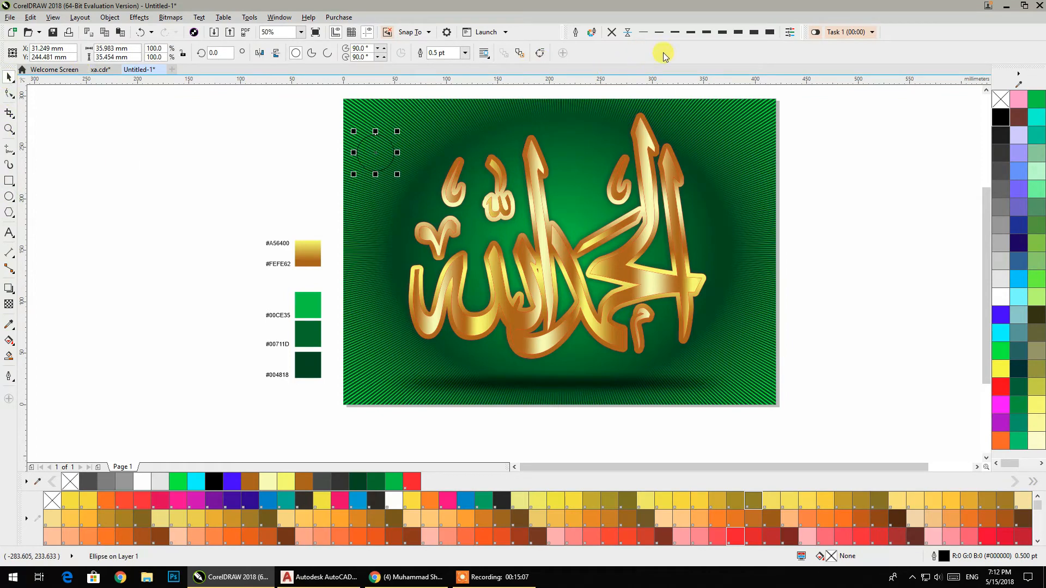
{"action": "left_click", "coordinate": [997, 298]}
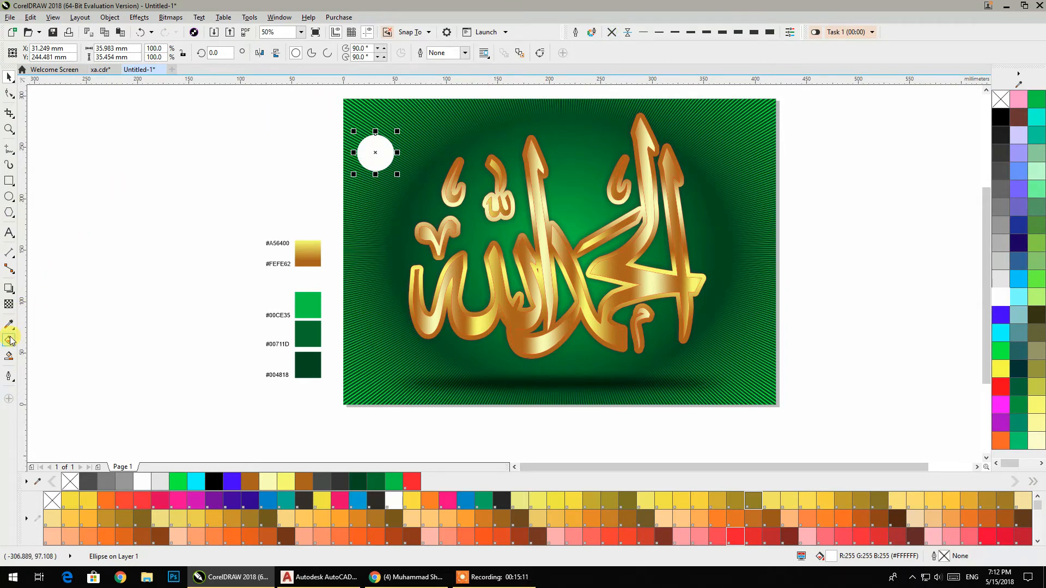
Convert the white circle to a 300 dpi RGB bitmap with a transparent background
{"action": "left_click", "coordinate": [171, 17]}
{"action": "left_click", "coordinate": [183, 29]}
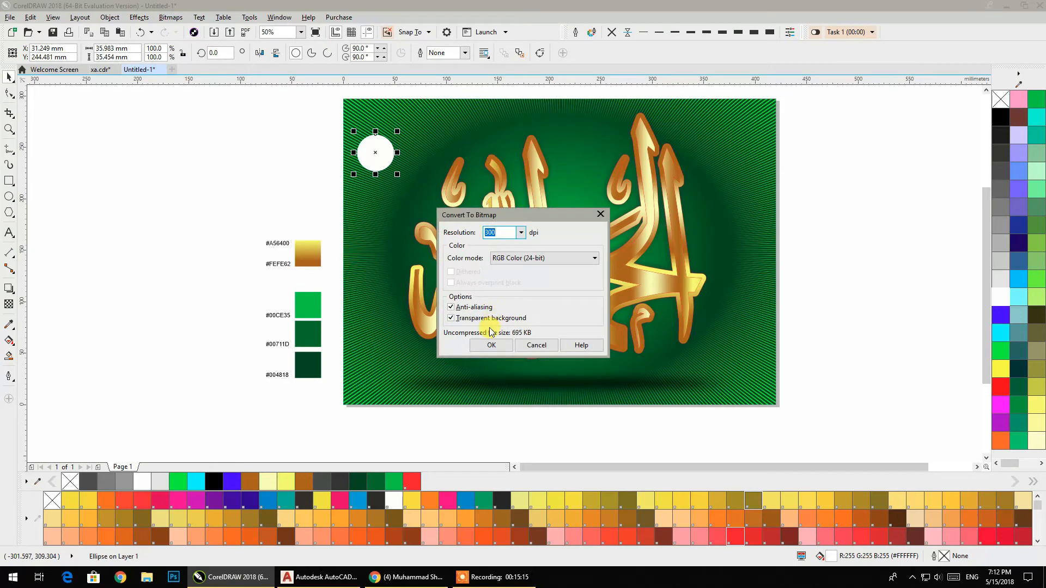
{"action": "left_click", "coordinate": [489, 346]}
Apply a Gaussian Blur with a radius of about 111 pixels to the white circle bitmap
{"action": "left_click", "coordinate": [170, 18]}
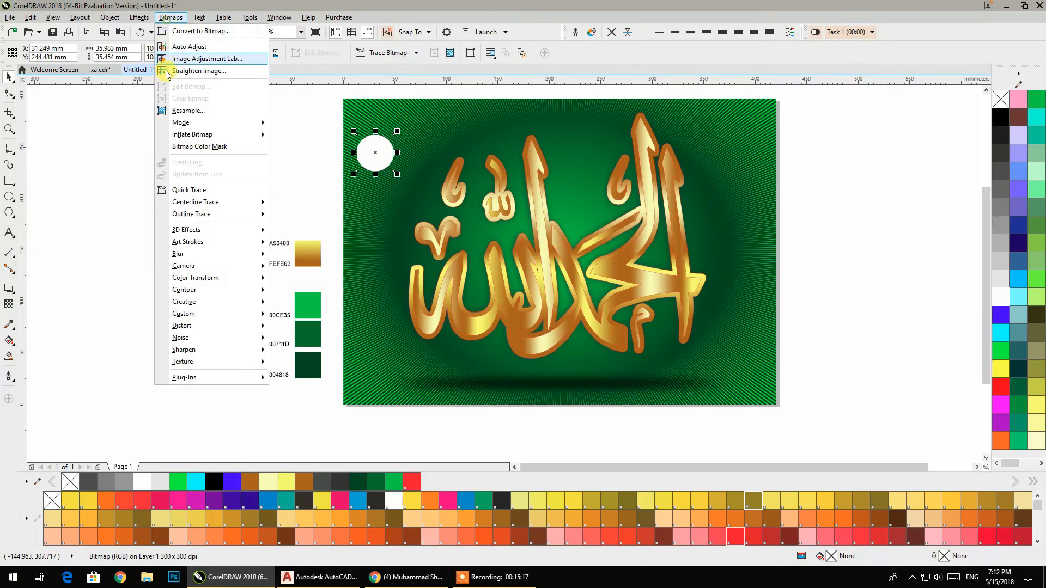
{"action": "mouse_move", "coordinate": [197, 242]}
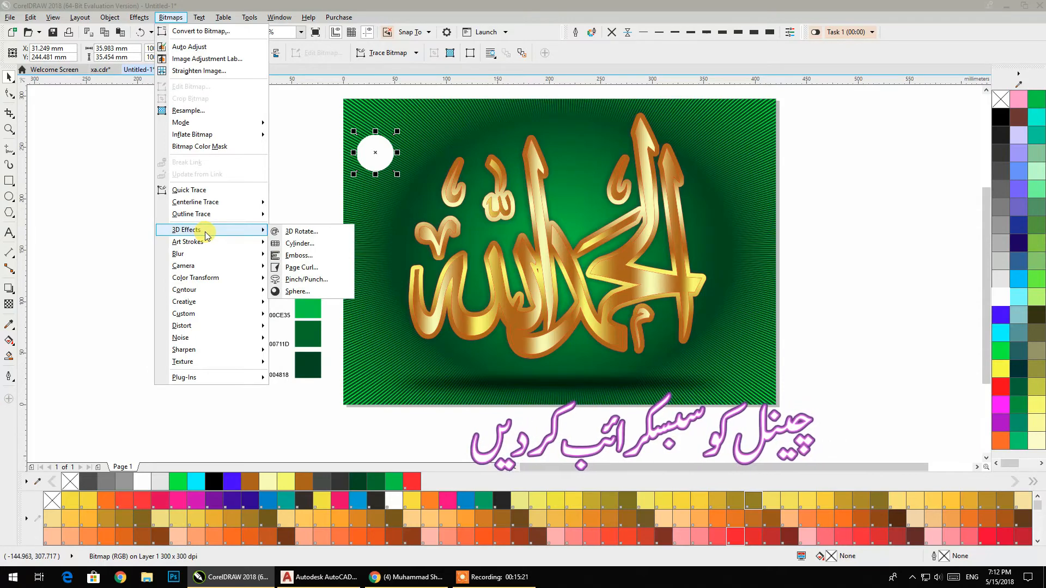
{"action": "mouse_move", "coordinate": [240, 255]}
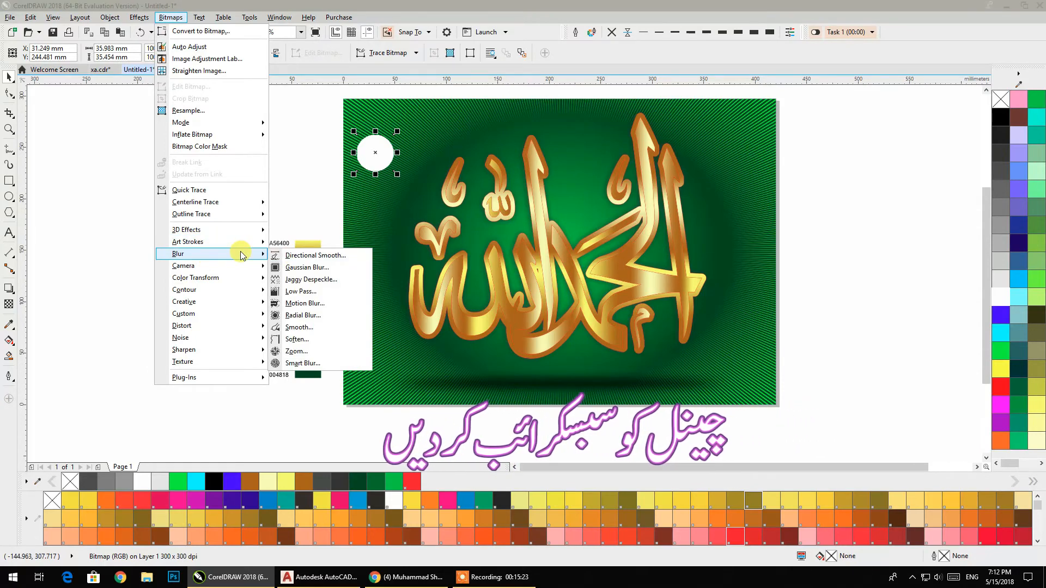
{"action": "left_click", "coordinate": [285, 268]}
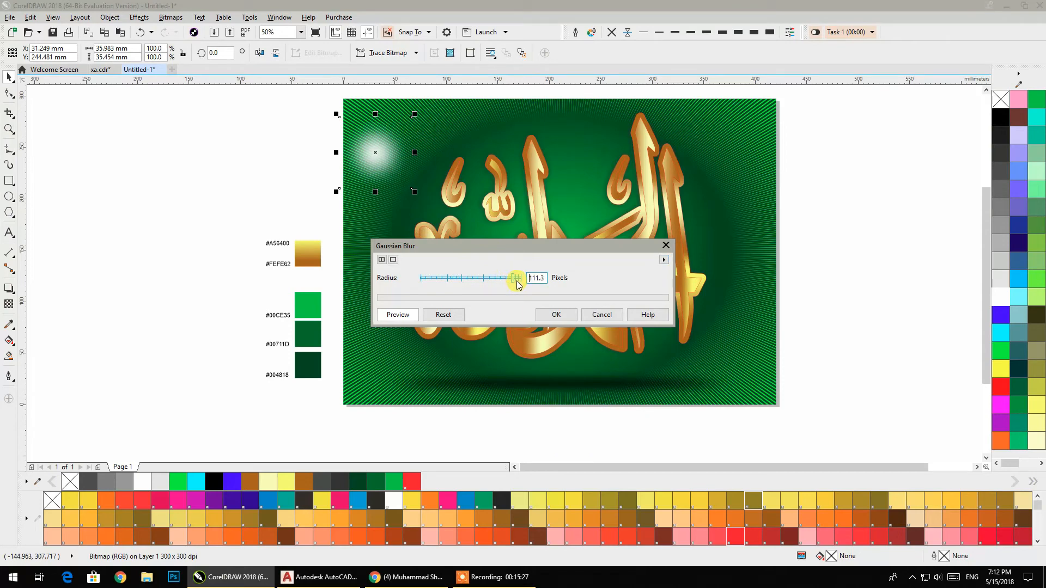
{"action": "left_click_drag", "start_coordinate": [519, 284], "coordinate": [520, 306]}
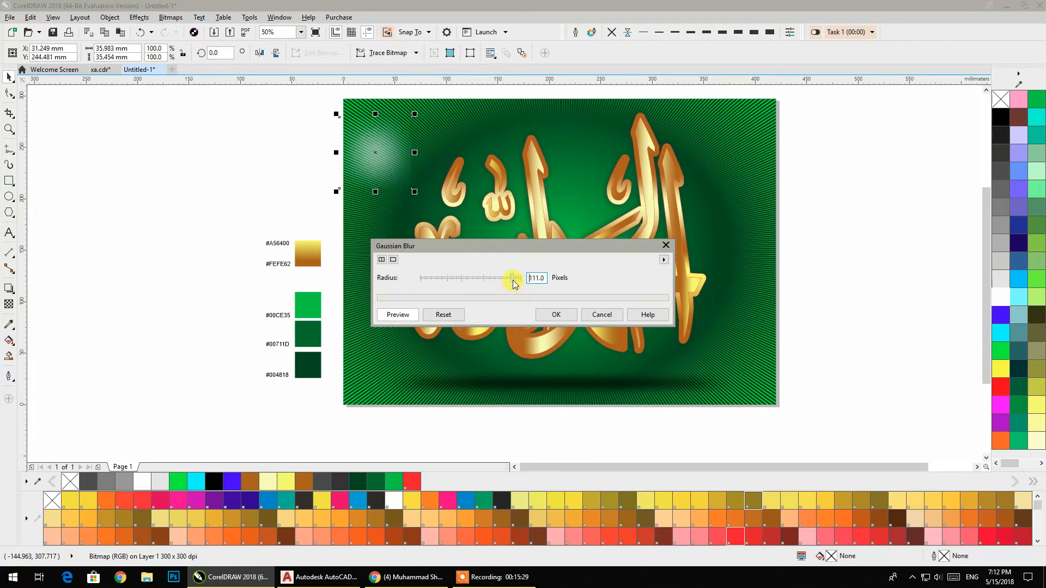
{"action": "left_click", "coordinate": [556, 314]}
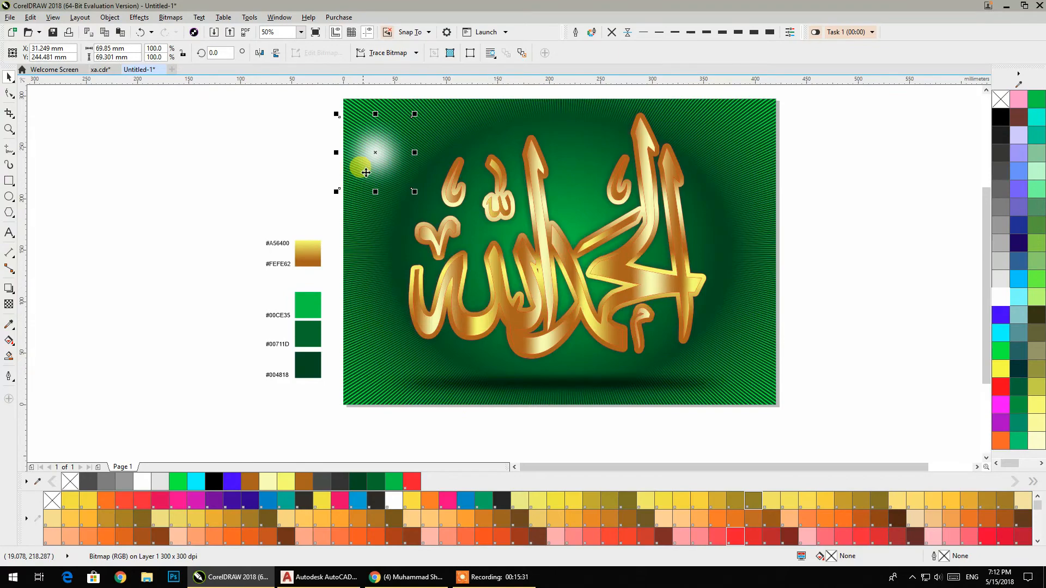
Move the white glow onto the calligraphy's rightmost vertical stroke and place a spare round glow near the page's right edge
{"action": "left_click_drag", "start_coordinate": [364, 164], "coordinate": [676, 262]}
{"action": "scroll", "coordinate": [681, 265], "scroll_direction": "up", "scroll_amount": 3}
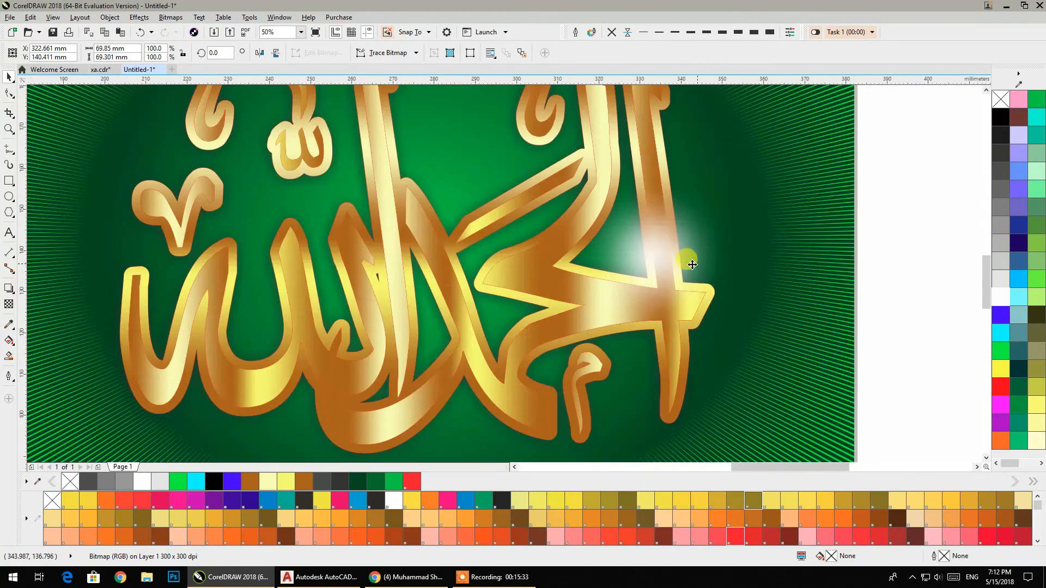
{"action": "left_click_drag", "start_coordinate": [610, 248], "coordinate": [656, 247]}
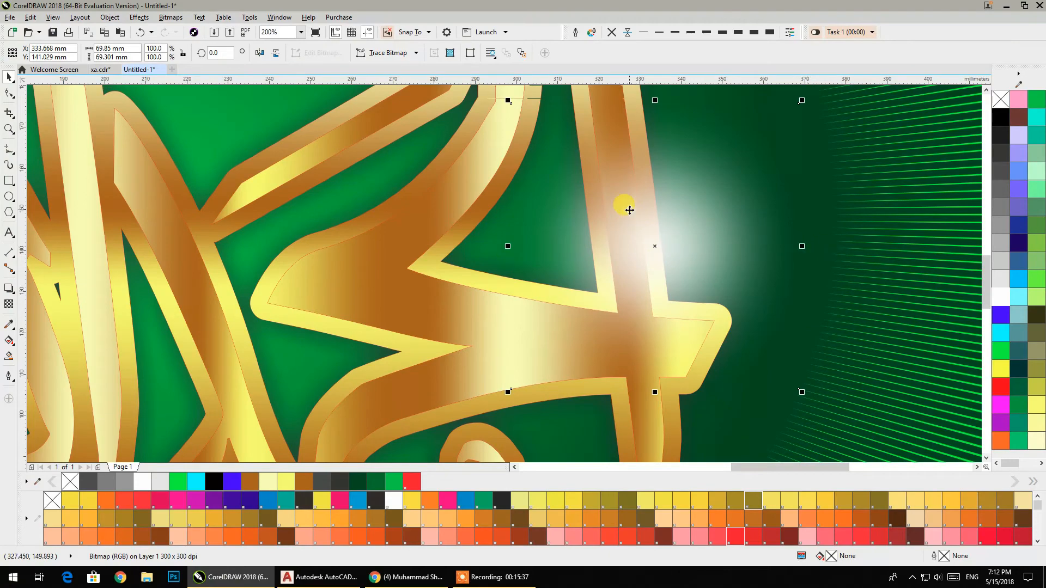
{"action": "scroll", "coordinate": [630, 210], "scroll_direction": "down", "scroll_amount": 2}
{"action": "left_click_drag", "start_coordinate": [637, 212], "coordinate": [768, 132]}
Narrow the glow on the rightmost stroke to about 19.5% of its width and rotate it about 6° to follow the stroke
{"action": "left_click_drag", "start_coordinate": [719, 228], "coordinate": [636, 215]}
{"action": "left_click", "coordinate": [635, 215]}
{"action": "left_click_drag", "start_coordinate": [649, 132], "coordinate": [646, 113]}
Copy the narrow glint onto the left letters' upstroke, the lower curve and the small V-shaped mark, rotating and shortening the copies to fit
{"action": "left_click_drag", "start_coordinate": [634, 229], "coordinate": [270, 228]}
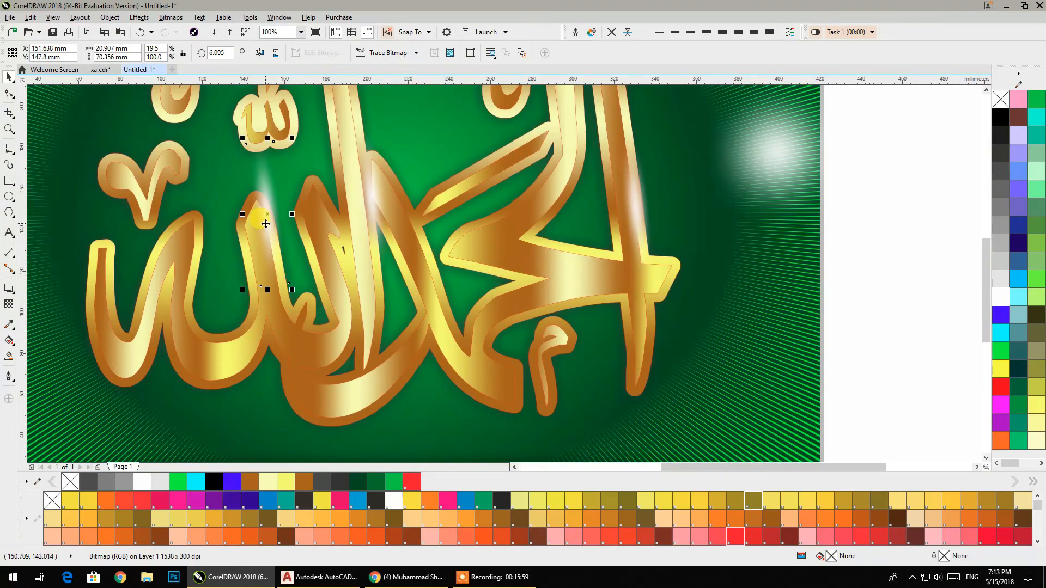
{"action": "mouse_move", "coordinate": [240, 293]}
{"action": "left_mouse_down"}
{"action": "mouse_move", "coordinate": [256, 297]}
{"action": "mouse_move", "coordinate": [252, 283]}
{"action": "left_mouse_up"}
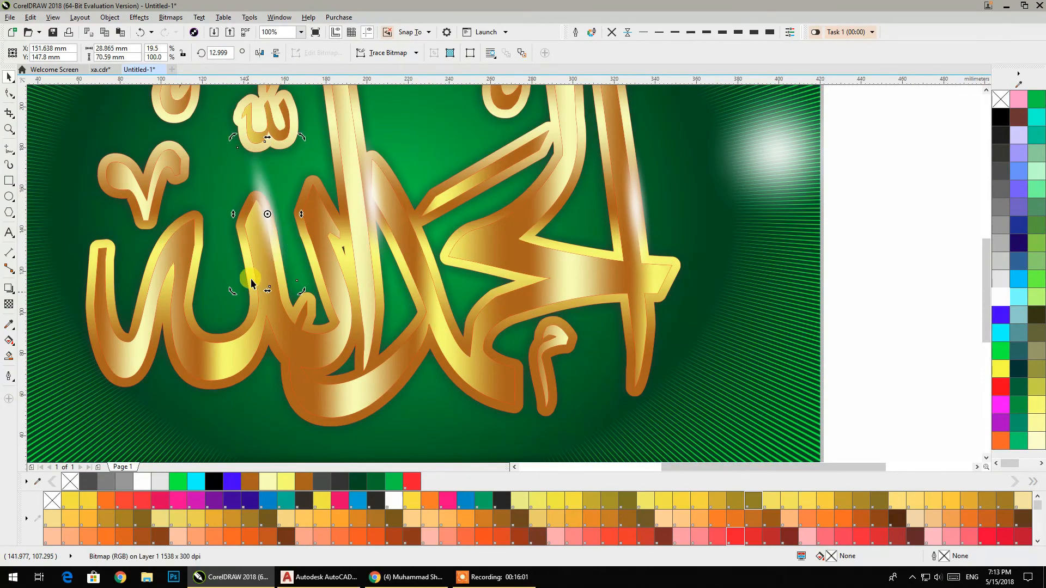
{"action": "left_click_drag", "start_coordinate": [273, 226], "coordinate": [189, 364]}
{"action": "left_click", "coordinate": [188, 371]}
{"action": "left_click", "coordinate": [191, 379]}
{"action": "left_click_drag", "start_coordinate": [189, 428], "coordinate": [136, 197]}
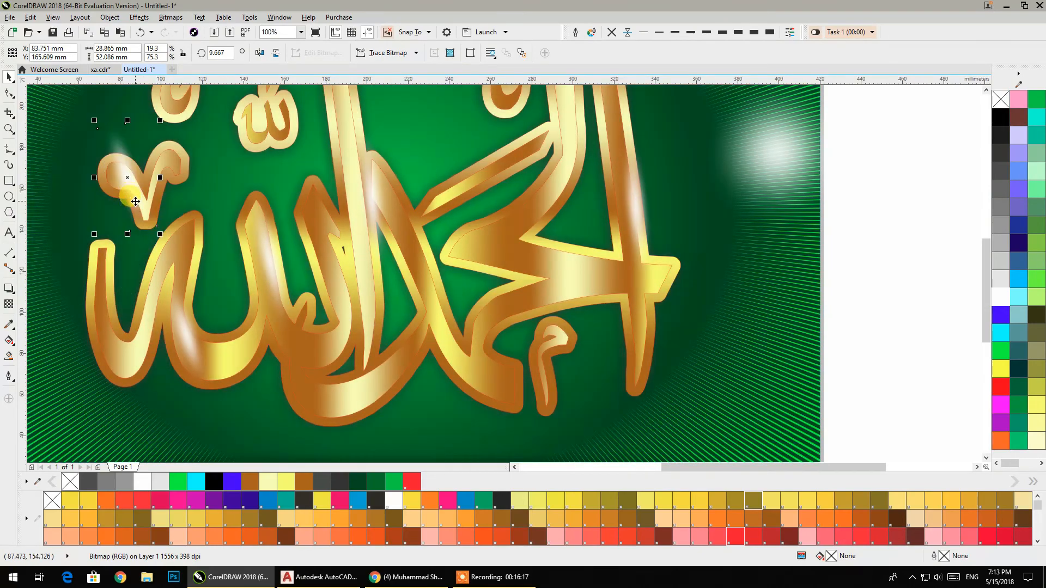
Shrink the spare round glow to about 50% and place copies on the letters' tips and joints, reducing the last one to 30%
{"action": "left_click_drag", "start_coordinate": [775, 166], "coordinate": [639, 283]}
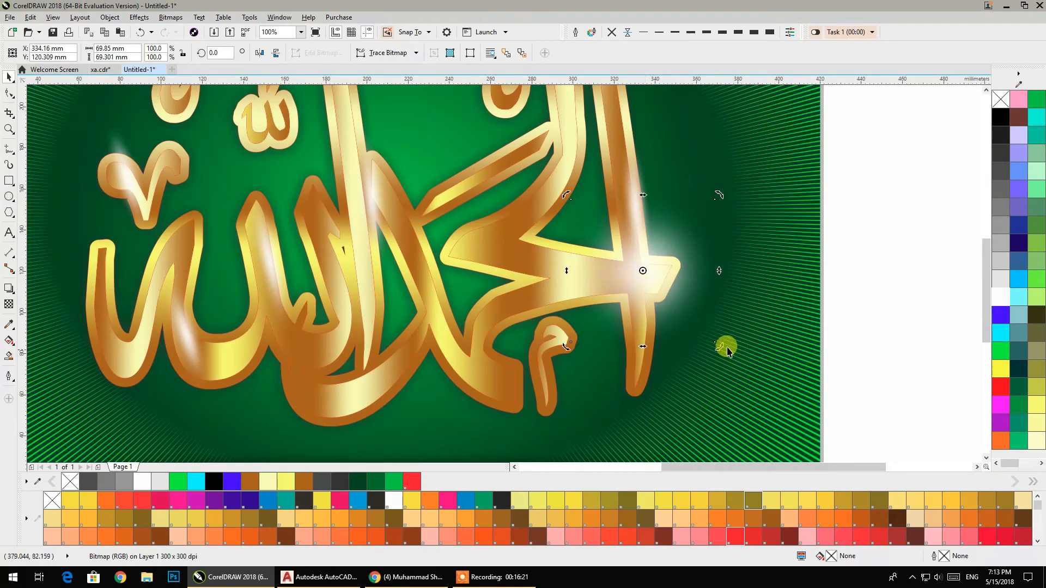
{"action": "left_click_drag", "start_coordinate": [718, 345], "coordinate": [643, 272]}
{"action": "mouse_move", "coordinate": [606, 240]}
{"action": "left_mouse_down"}
{"action": "mouse_move", "coordinate": [660, 276]}
{"action": "mouse_move", "coordinate": [656, 303]}
{"action": "mouse_move", "coordinate": [537, 281]}
{"action": "mouse_move", "coordinate": [454, 255]}
{"action": "mouse_move", "coordinate": [457, 245]}
{"action": "mouse_move", "coordinate": [468, 235]}
{"action": "mouse_move", "coordinate": [560, 341]}
{"action": "mouse_move", "coordinate": [445, 341]}
{"action": "mouse_move", "coordinate": [429, 331]}
{"action": "mouse_move", "coordinate": [327, 222]}
{"action": "mouse_move", "coordinate": [317, 183]}
{"action": "mouse_move", "coordinate": [98, 257]}
{"action": "mouse_move", "coordinate": [185, 226]}
{"action": "mouse_move", "coordinate": [196, 243]}
{"action": "mouse_move", "coordinate": [192, 223]}
{"action": "mouse_move", "coordinate": [207, 289]}
{"action": "mouse_move", "coordinate": [191, 274]}
{"action": "left_mouse_up"}
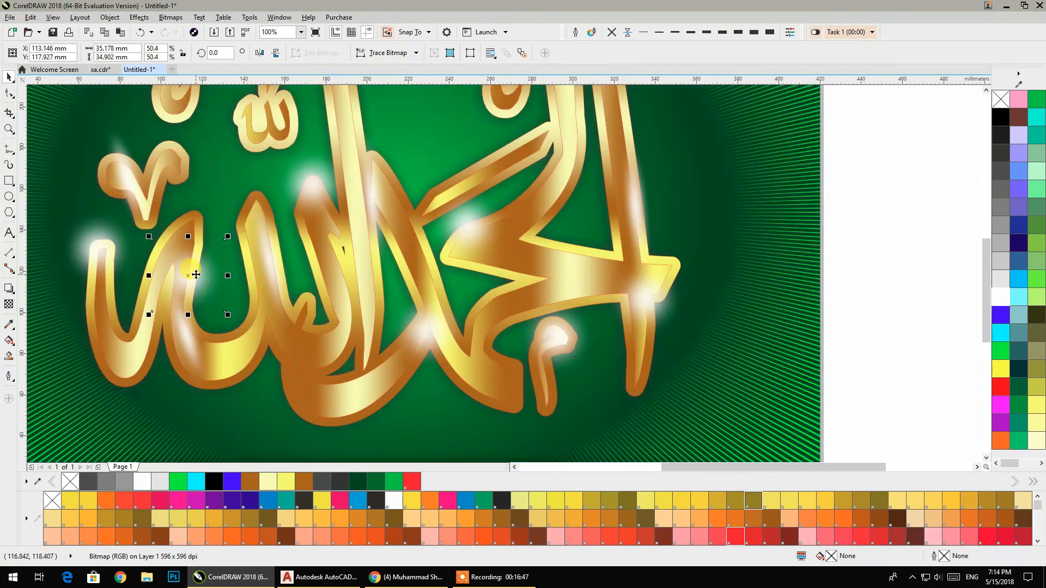
{"action": "left_click_drag", "start_coordinate": [229, 316], "coordinate": [188, 275]}
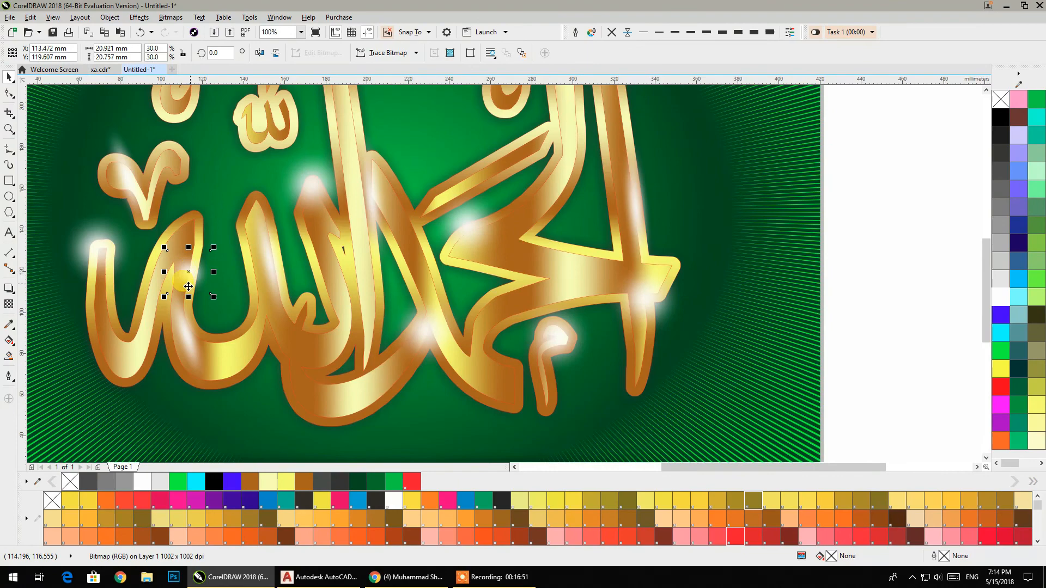
Shrink the round glows on the calligraphy's leftmost tip to 33%, on the middle letter's pointed corner, and on the right-end joint to 31.5%
{"action": "mouse_move", "coordinate": [109, 258]}
{"action": "left_mouse_down"}
{"action": "mouse_move", "coordinate": [125, 269]}
{"action": "mouse_move", "coordinate": [99, 249]}
{"action": "left_mouse_up"}
{"action": "scroll", "coordinate": [314, 285], "scroll_direction": "down", "scroll_amount": 2}
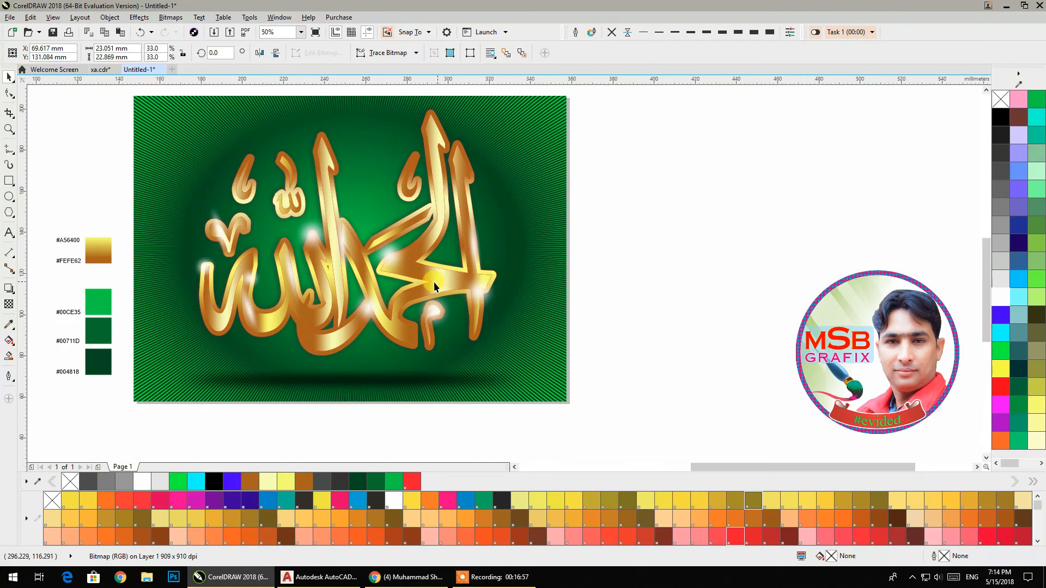
{"action": "scroll", "coordinate": [434, 283], "scroll_direction": "up", "scroll_amount": 2}
{"action": "left_click", "coordinate": [350, 244]}
{"action": "left_click_drag", "start_coordinate": [382, 266], "coordinate": [343, 241]}
{"action": "left_click", "coordinate": [532, 312]}
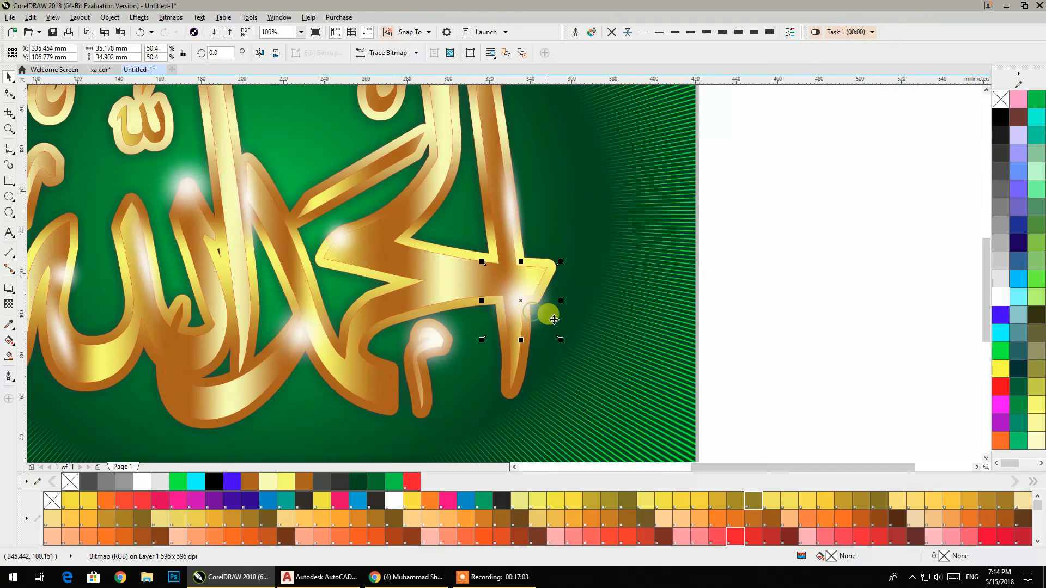
{"action": "left_click_drag", "start_coordinate": [560, 338], "coordinate": [544, 315]}
{"action": "scroll", "coordinate": [527, 300], "scroll_direction": "down", "scroll_amount": 2}
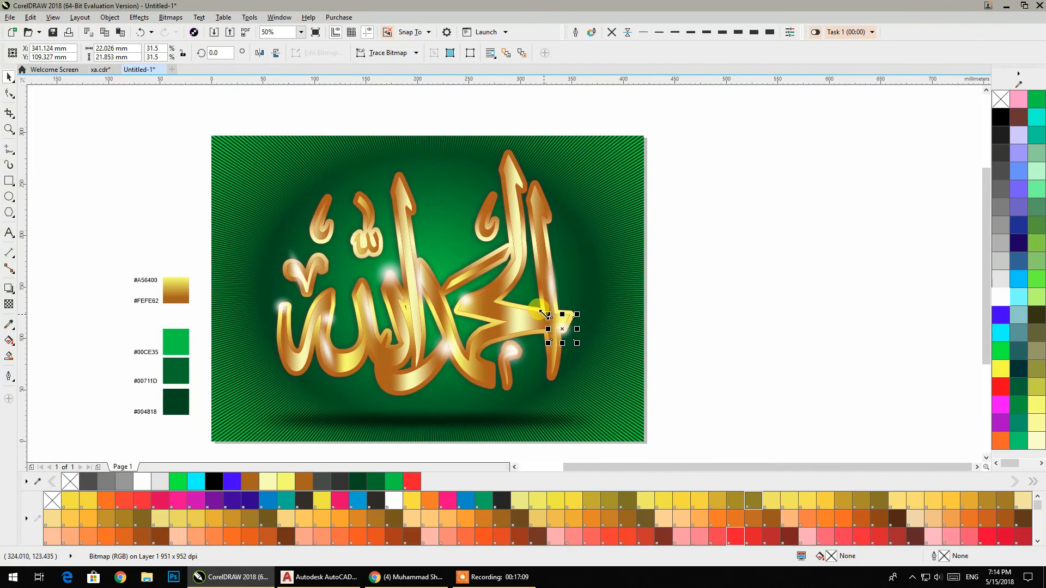
{"action": "left_click_drag", "start_coordinate": [543, 356], "coordinate": [545, 348]}
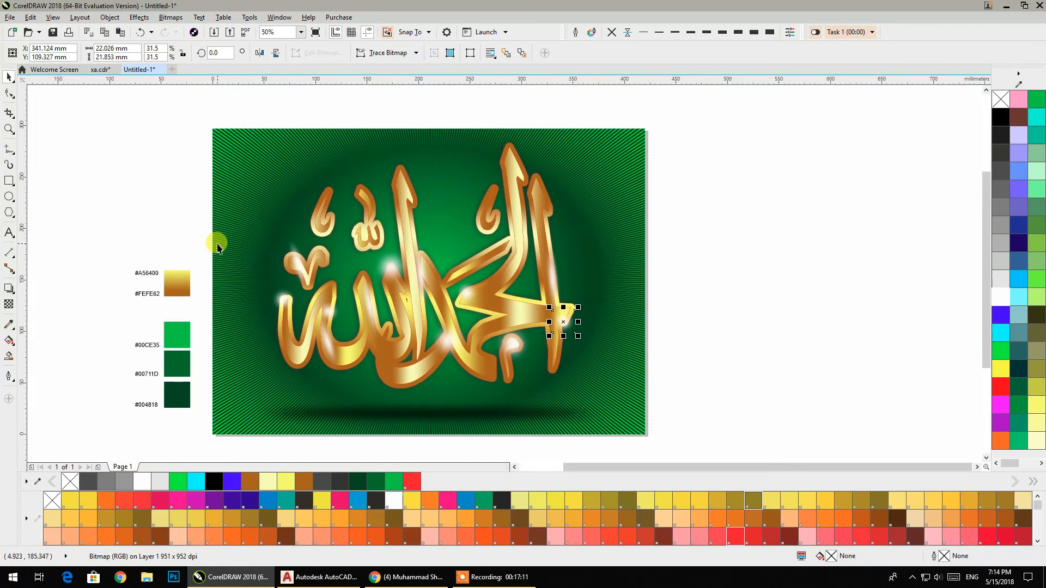
Delete the reference colour swatches and their hex code labels beside the page
{"action": "left_click_drag", "start_coordinate": [189, 399], "coordinate": [202, 430]}
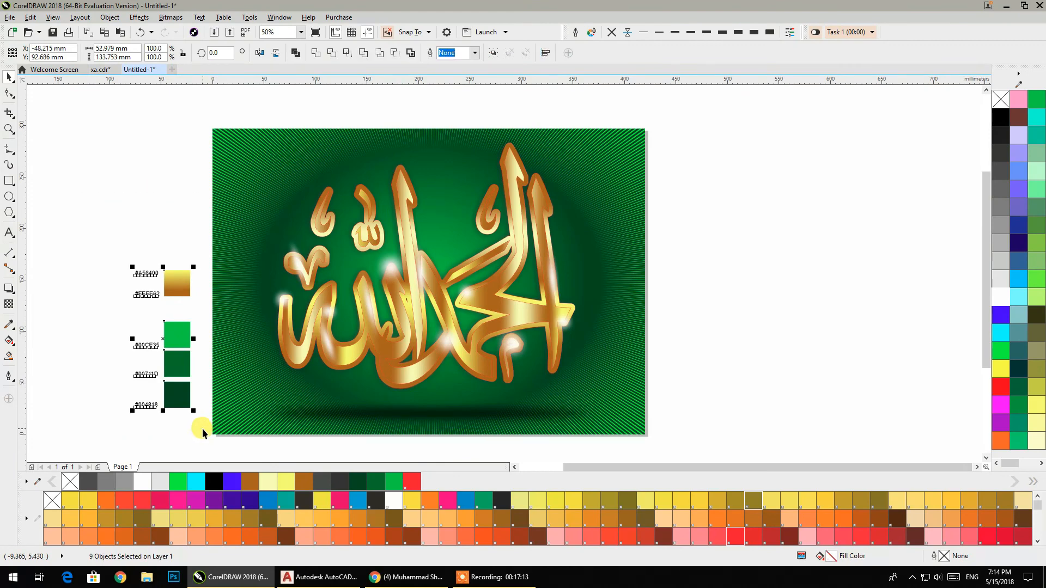
{"action": "left_click", "coordinate": [202, 428]}
{"action": "left_click_drag", "start_coordinate": [230, 403], "coordinate": [280, 343]}
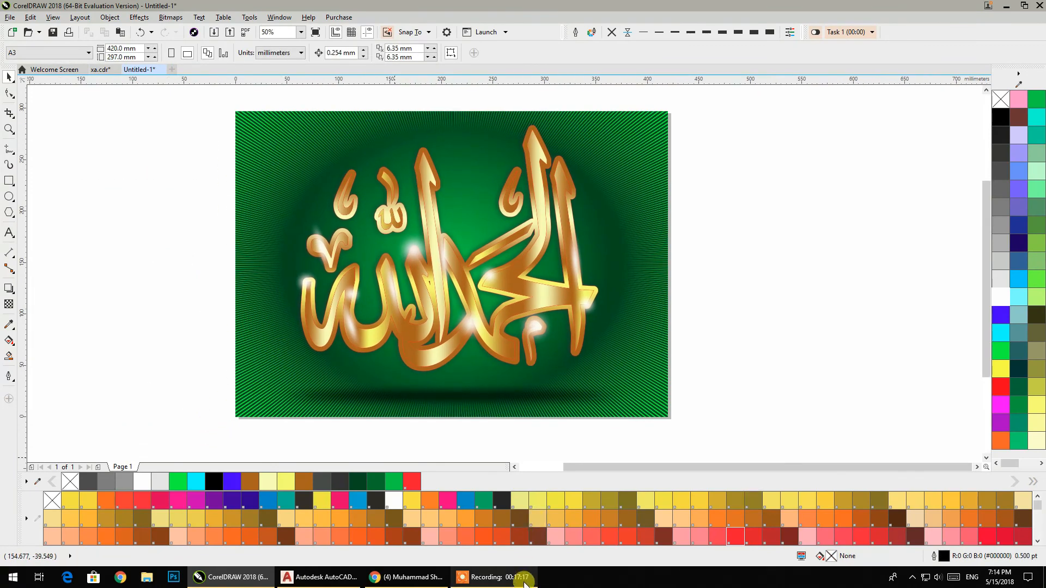
{"action": "mouse_move", "coordinate": [527, 584]}
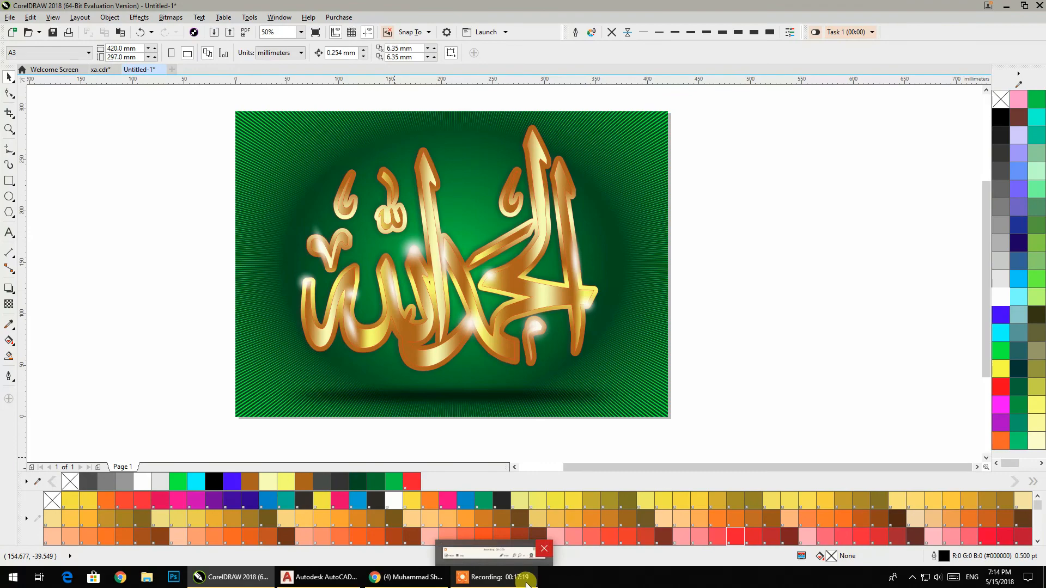
{"action": "left_click", "coordinate": [527, 584]}
{"action": "left_click", "coordinate": [730, 562]}
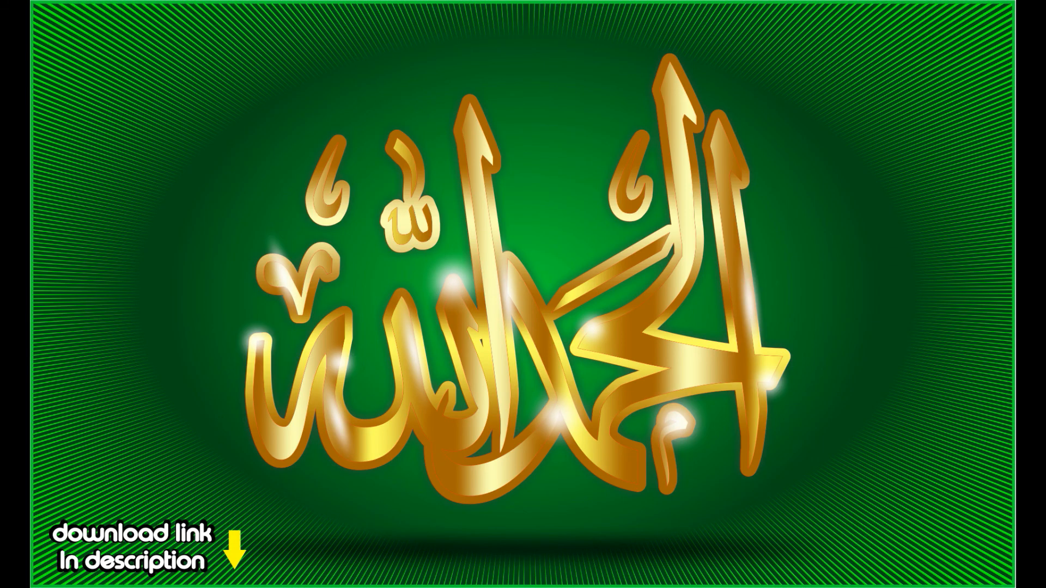